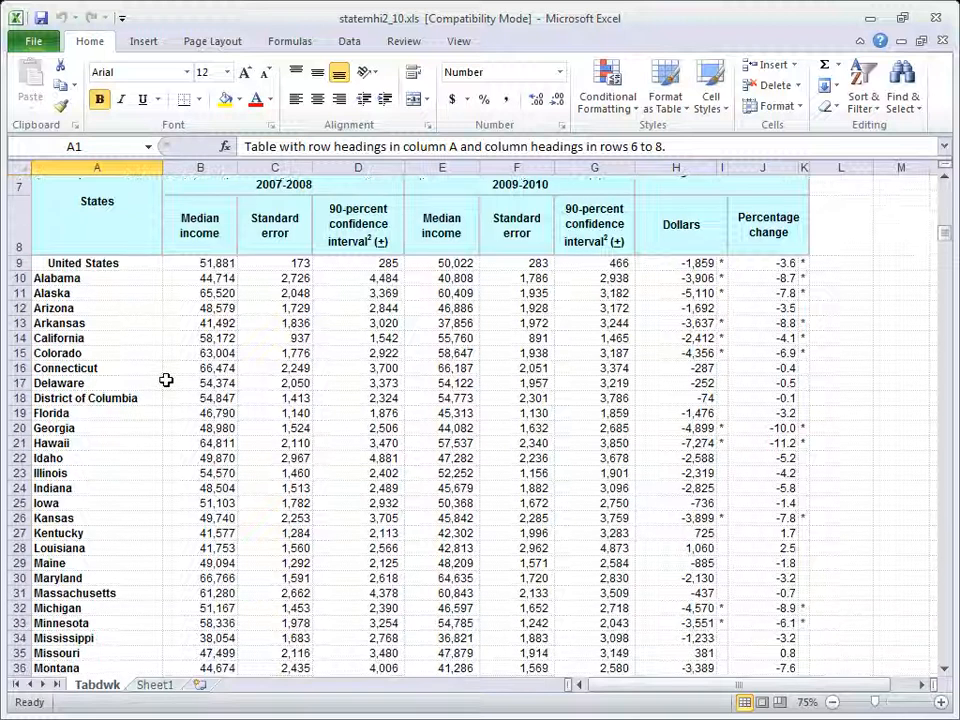
- Examine the raw census table in statemhi2_10.xls: its multi-row headings, state rows, income figures and the narrow asterisk column I
scroll(166, 380, "down", 2)
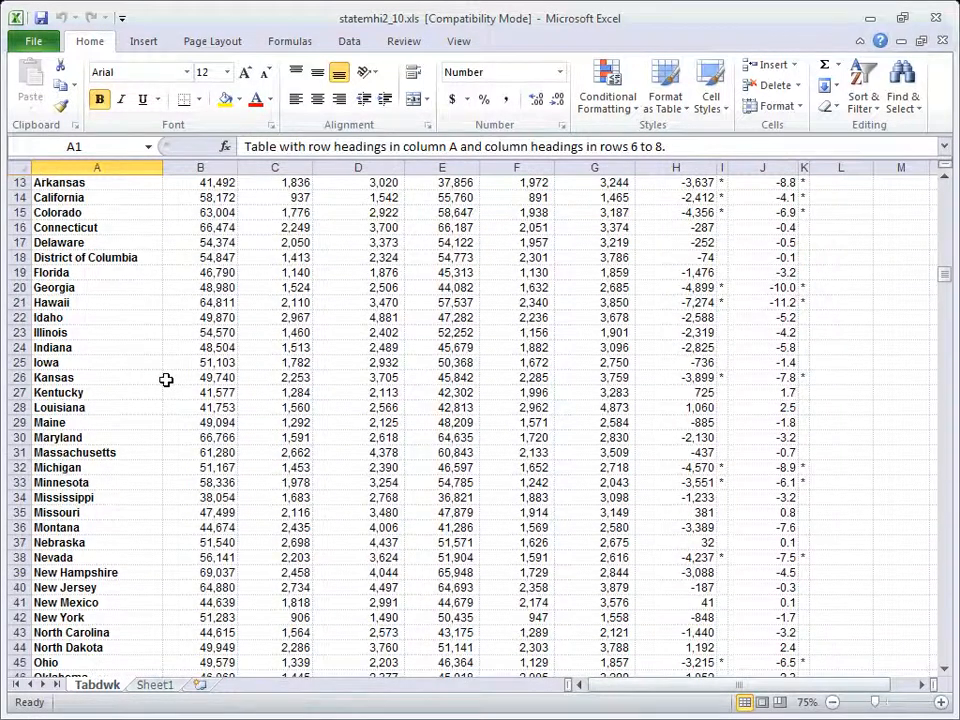
scroll(165, 379, "up", 4)
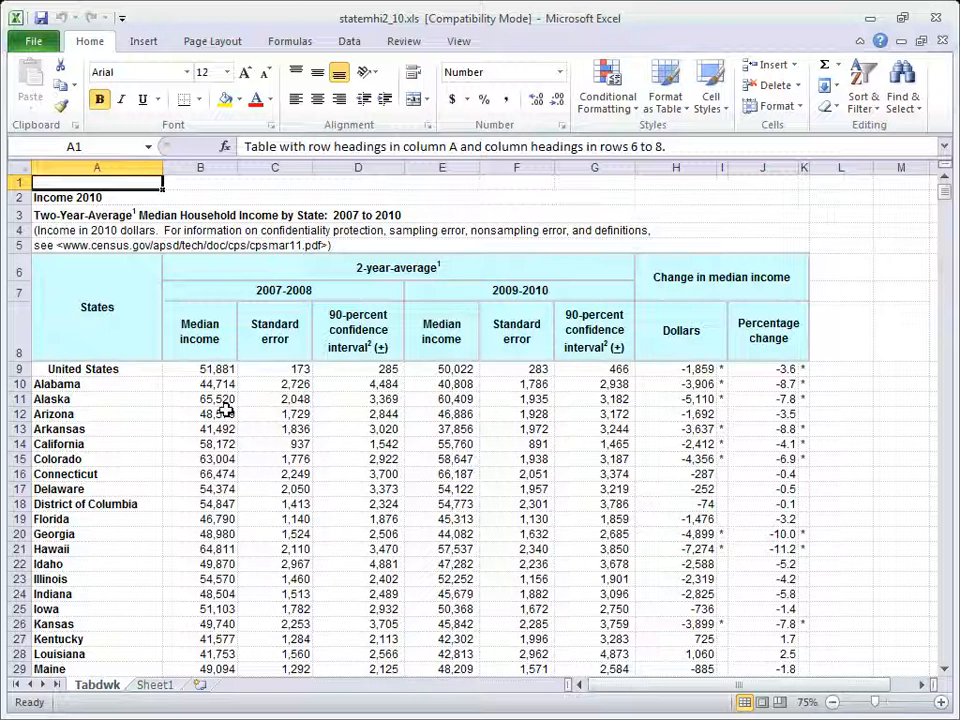
left_click(96, 384)
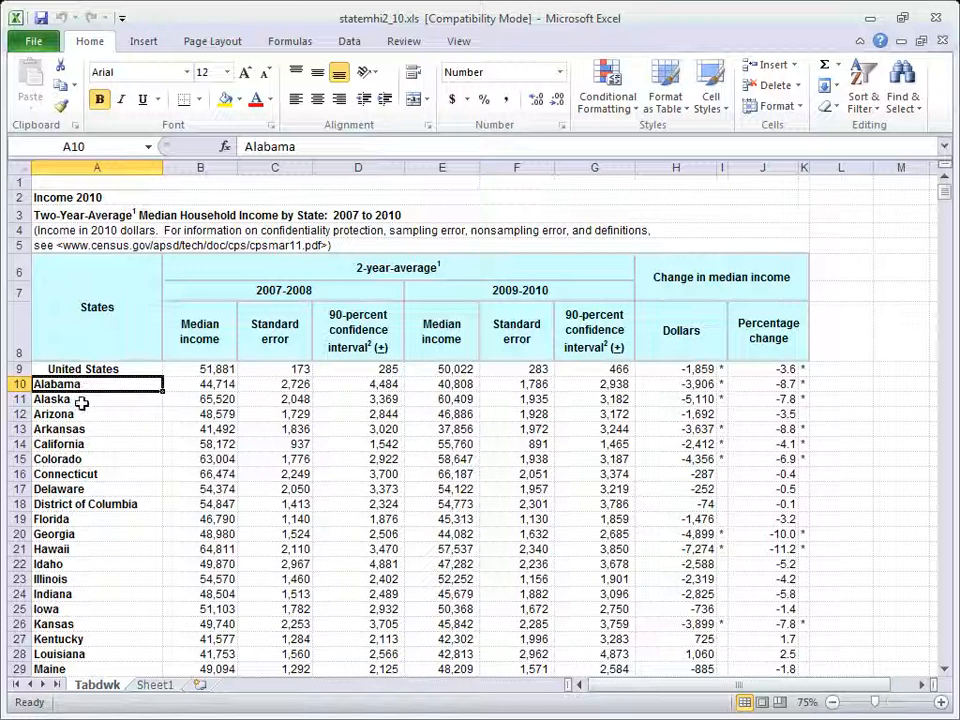
left_click(82, 400)
left_click(197, 398)
left_click(116, 410)
left_click(95, 385)
left_click(724, 167)
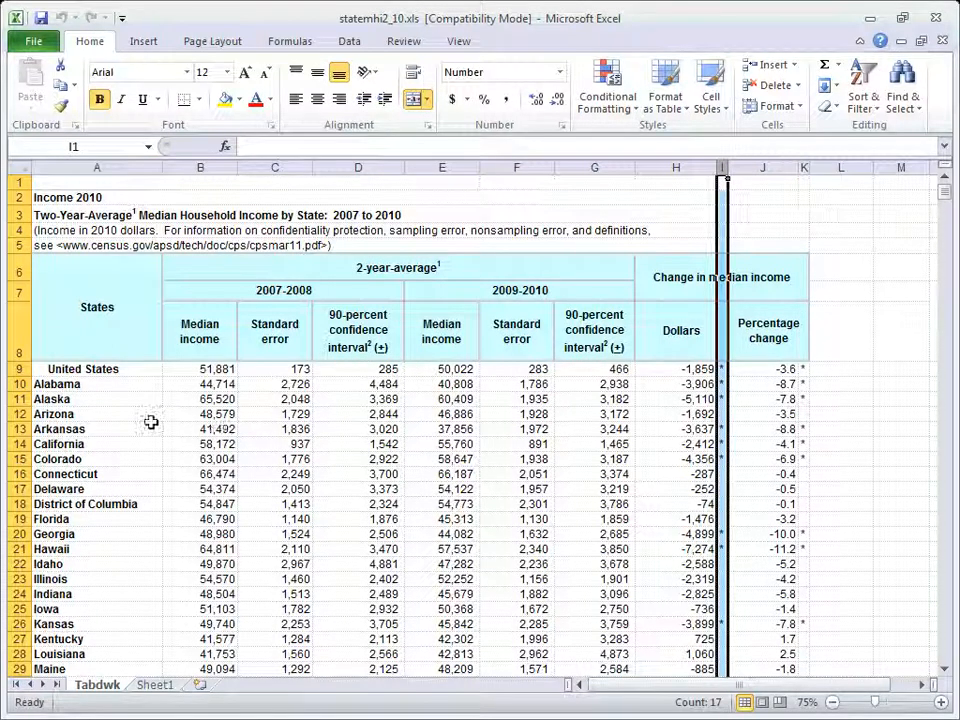
left_click_drag(135, 384, 659, 643)
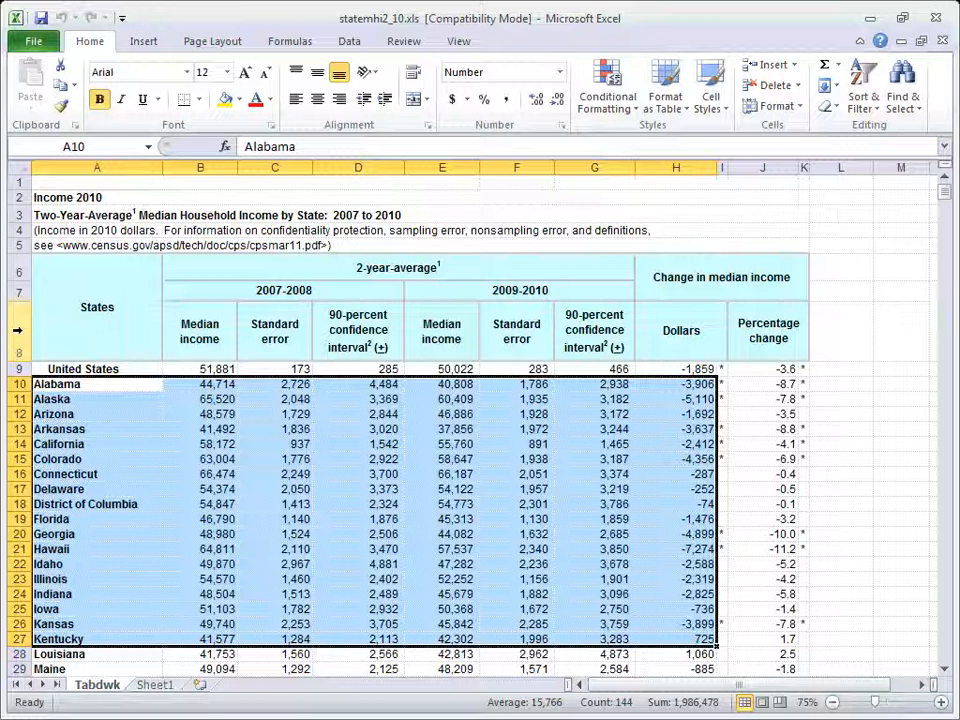
- Switch to the State_income_data.xls workbook and review its single header row, the state names and the columns from State_name to MI0910_SE
left_click(463, 44)
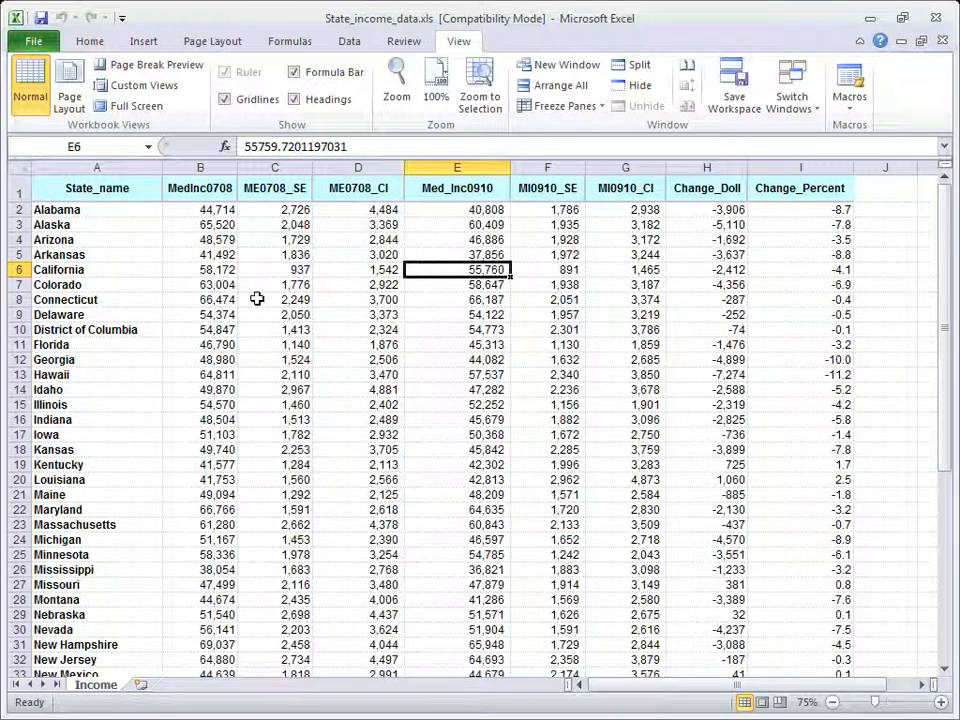
left_click(17, 189)
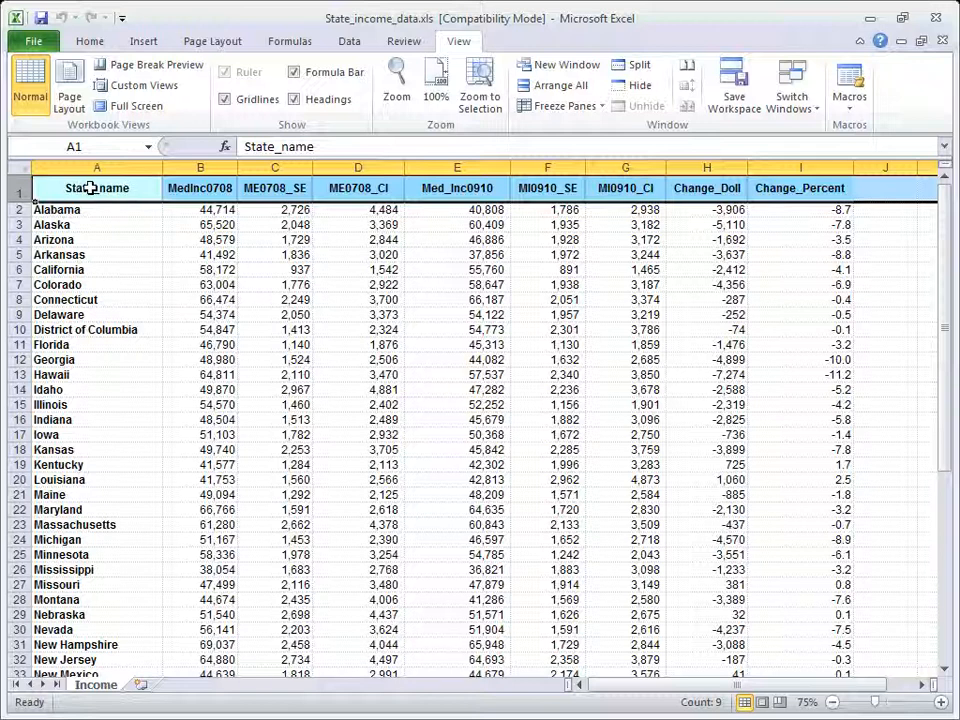
left_click_drag(70, 449, 72, 524)
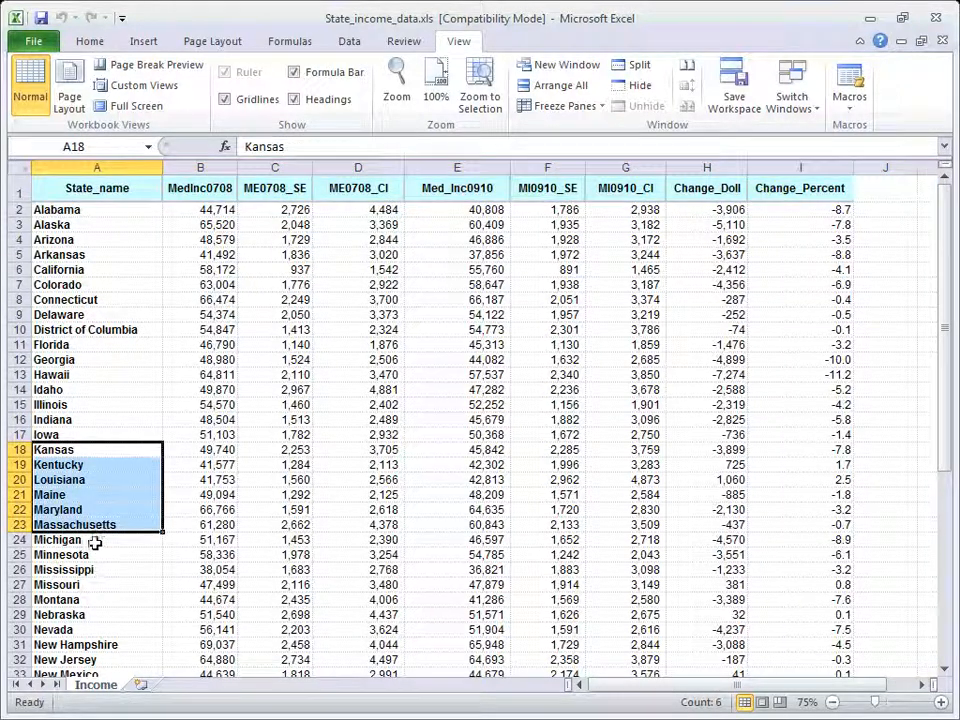
left_click(96, 167)
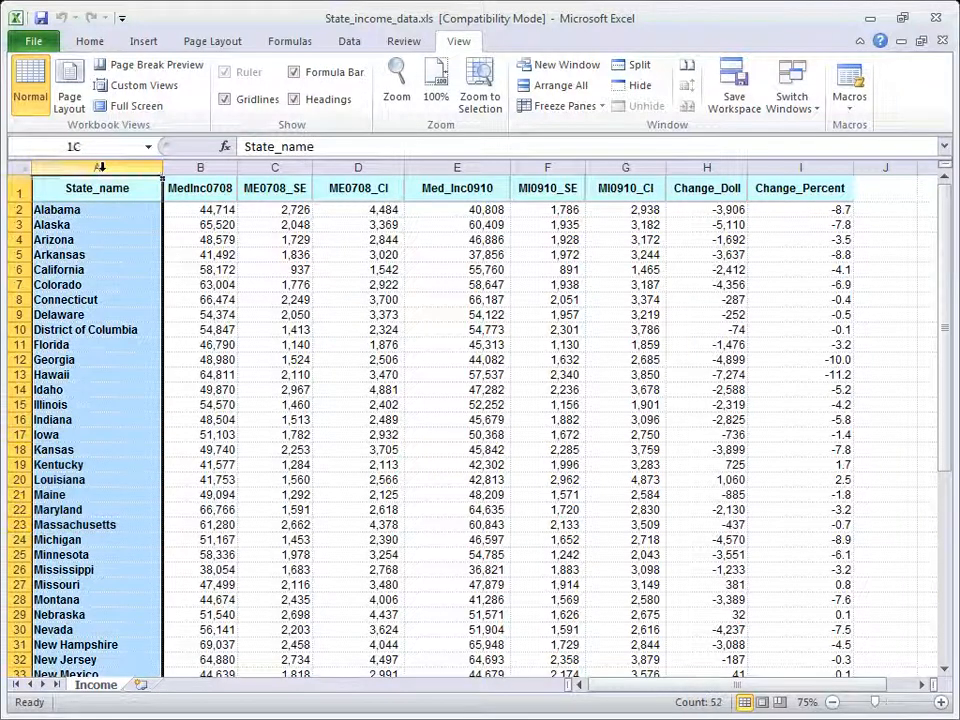
left_click(189, 165)
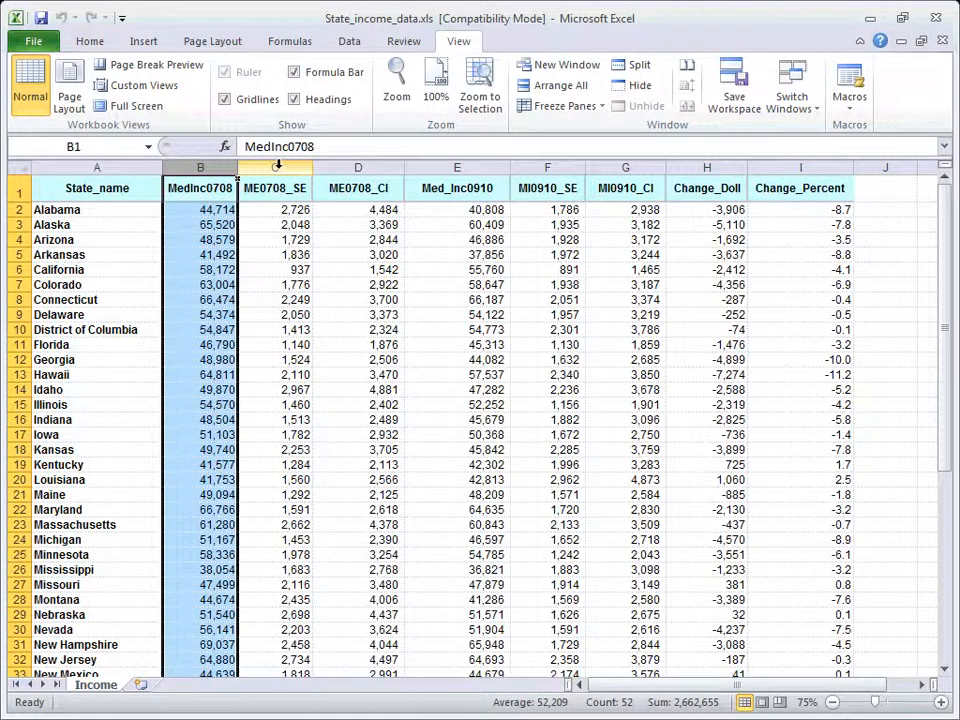
left_click(277, 166)
left_click(333, 168)
left_click(441, 165)
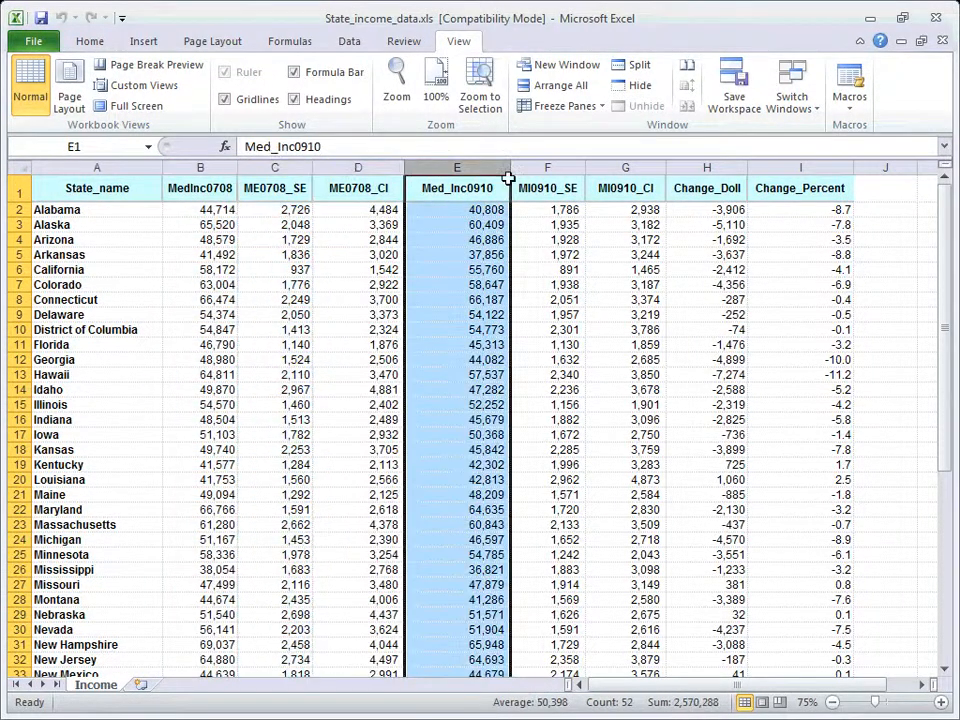
left_click(551, 167)
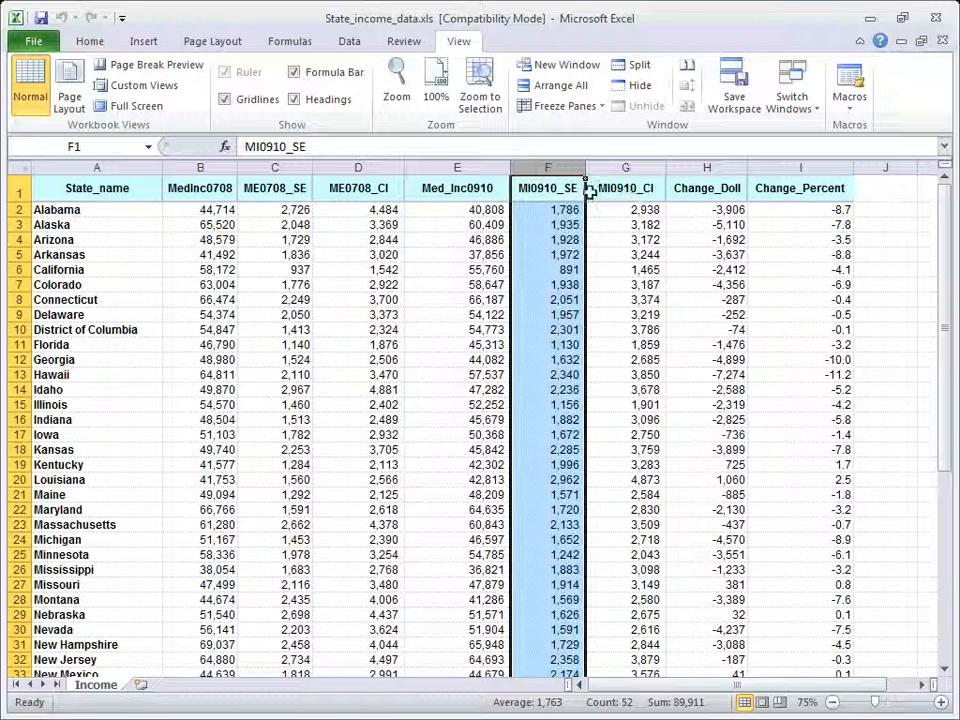
- Check the header row and all state records on the Income sheet from Alabama to Wyoming, including the District of Columbia row
left_click(14, 191)
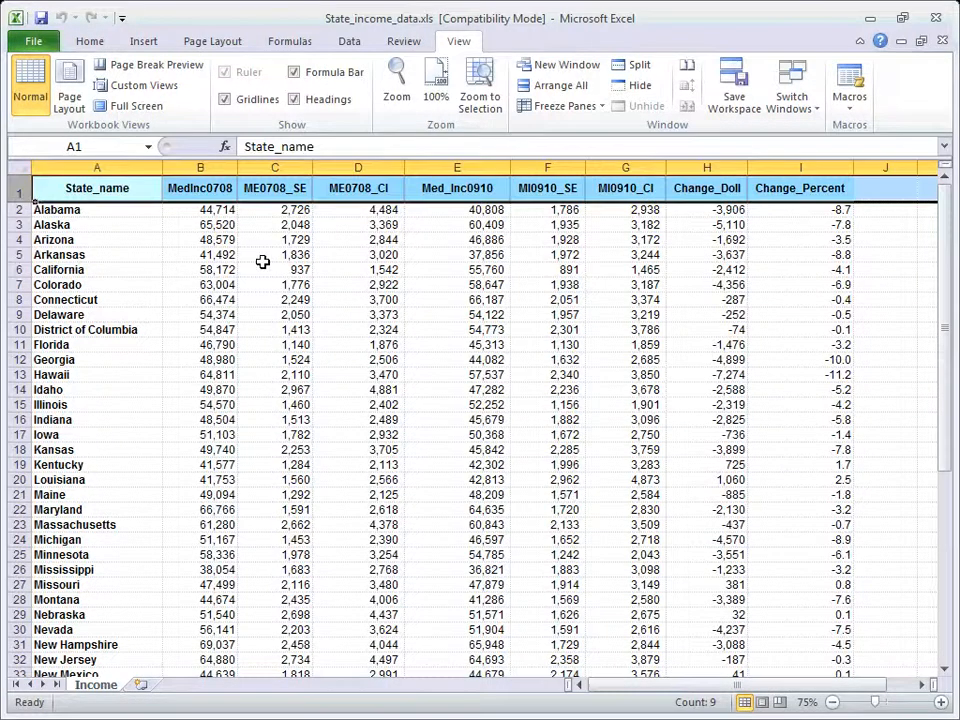
scroll(265, 261, "down", 4)
scroll(265, 261, "down", 5)
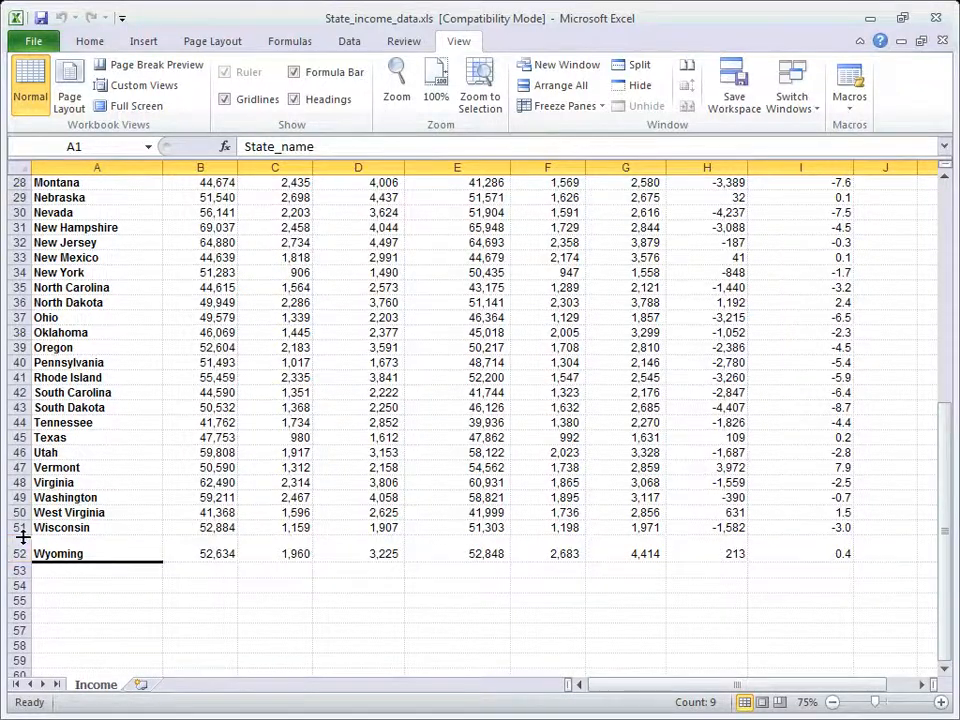
scroll(24, 524, "up", 9)
scroll(120, 323, "down", 10)
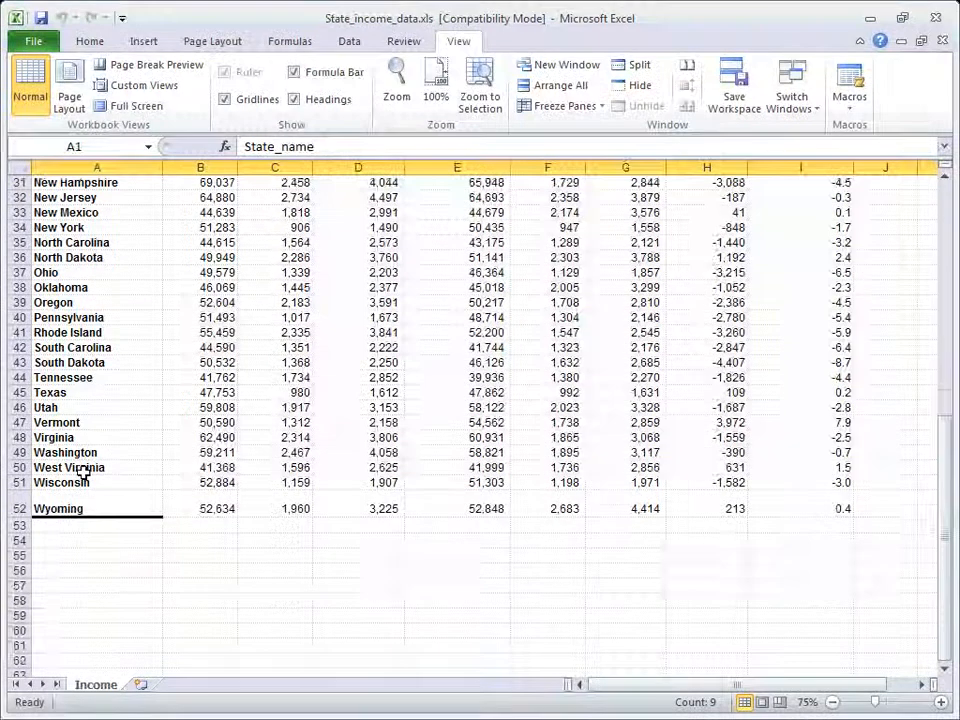
scroll(90, 520, "up", 2)
scroll(103, 544, "up", 8)
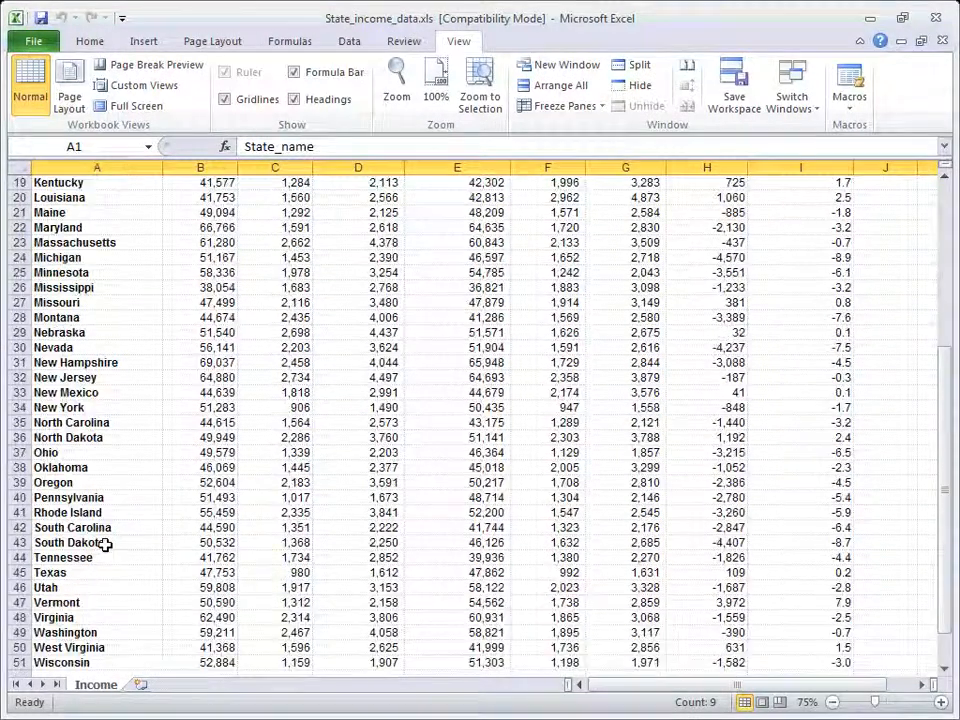
left_click(18, 329)
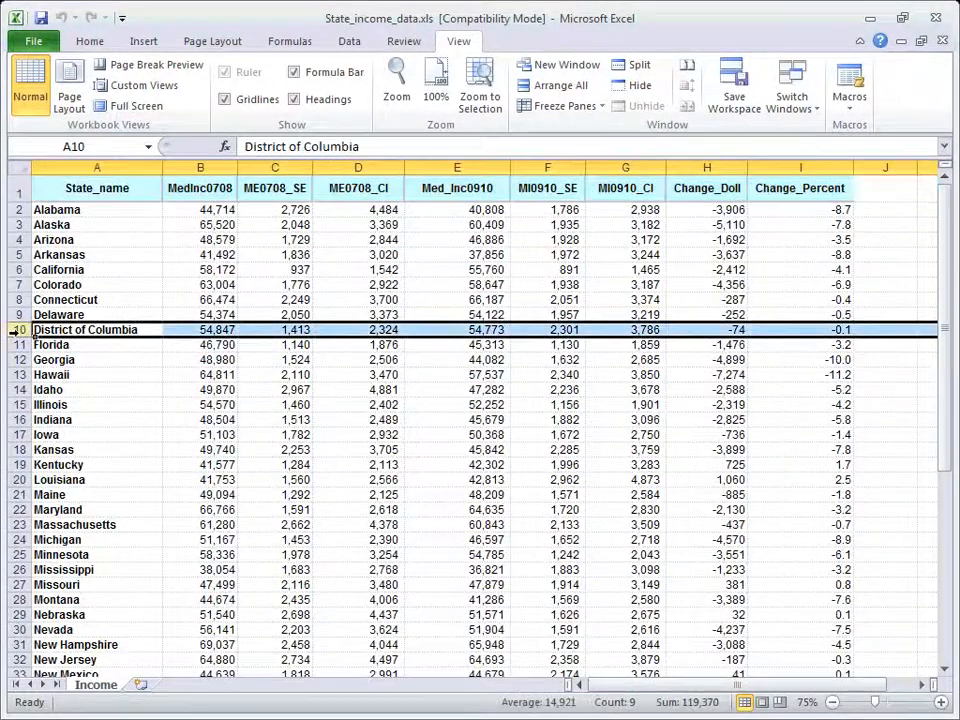
left_click(14, 188)
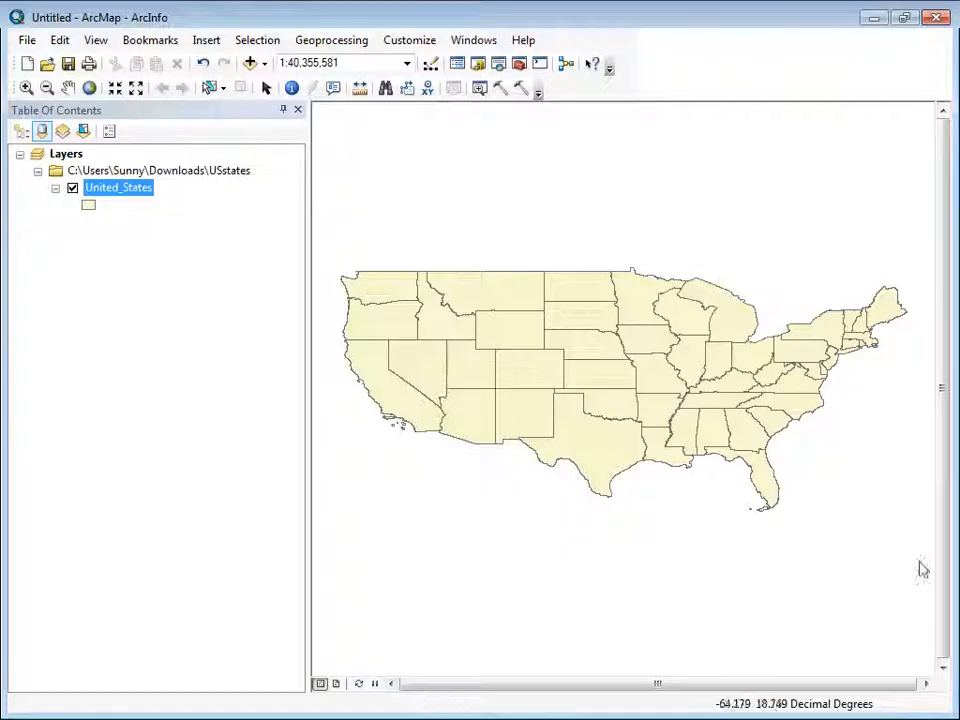
- In ArcMap, open the United_States layer's attribute table, examine its records and the NAME field, and close the table
right_click(128, 190)
left_click(196, 246)
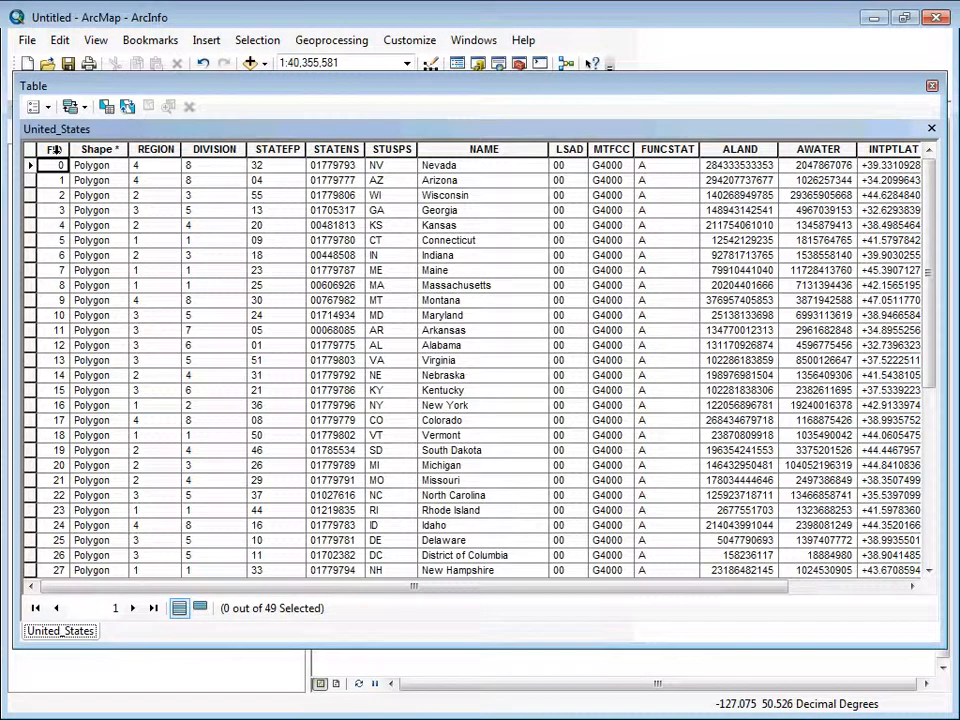
scroll(70, 240, "down", 7)
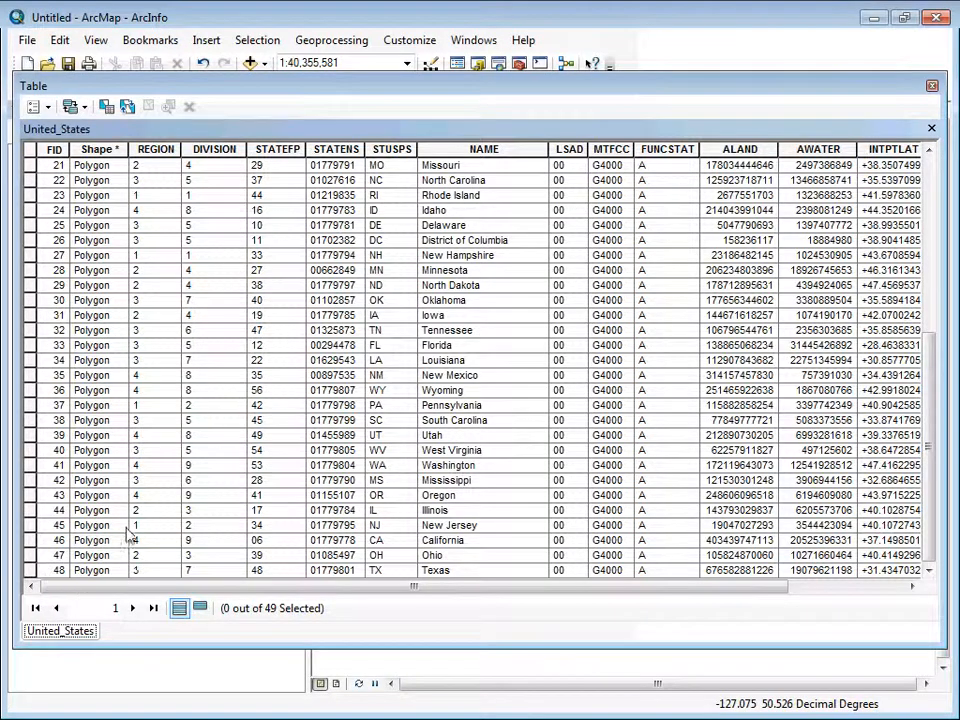
scroll(130, 540, "up", 7)
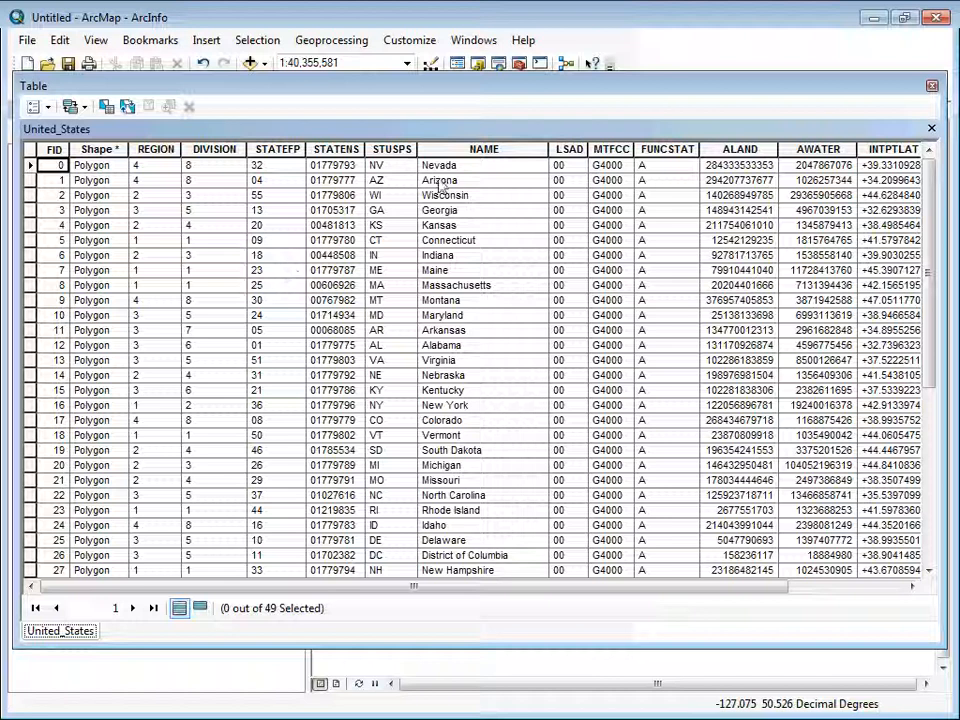
left_click(482, 148)
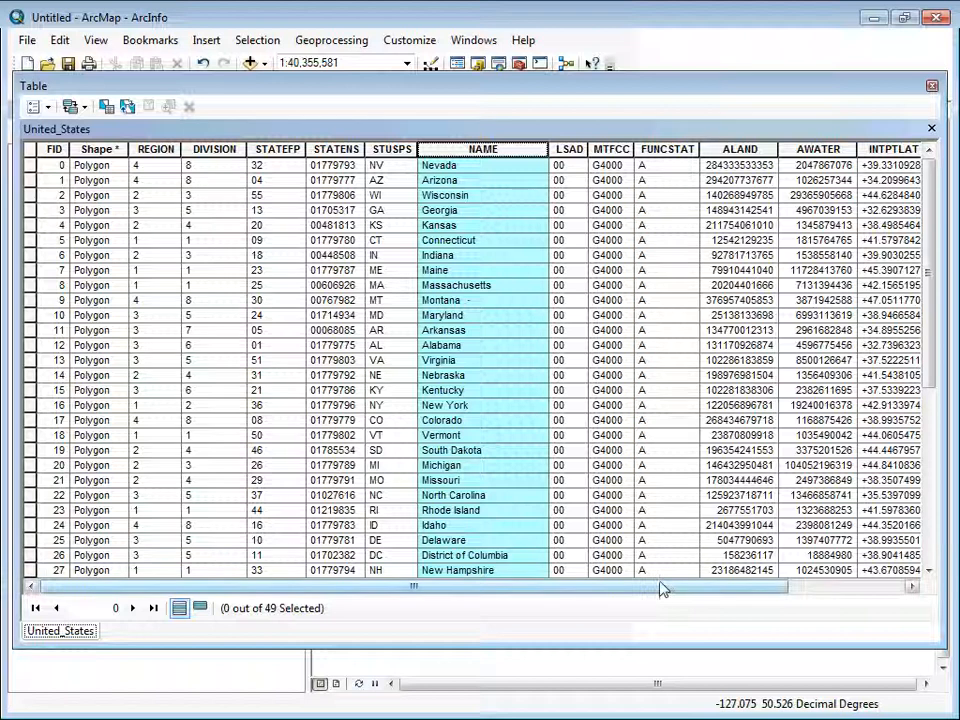
left_click_drag(660, 591, 785, 593)
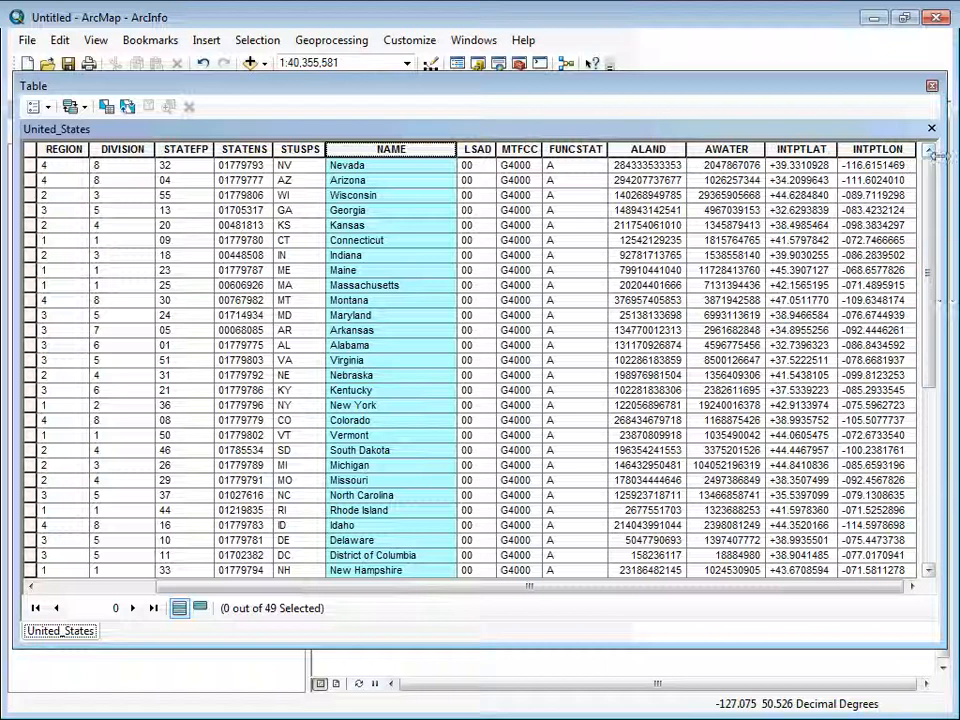
left_click(930, 87)
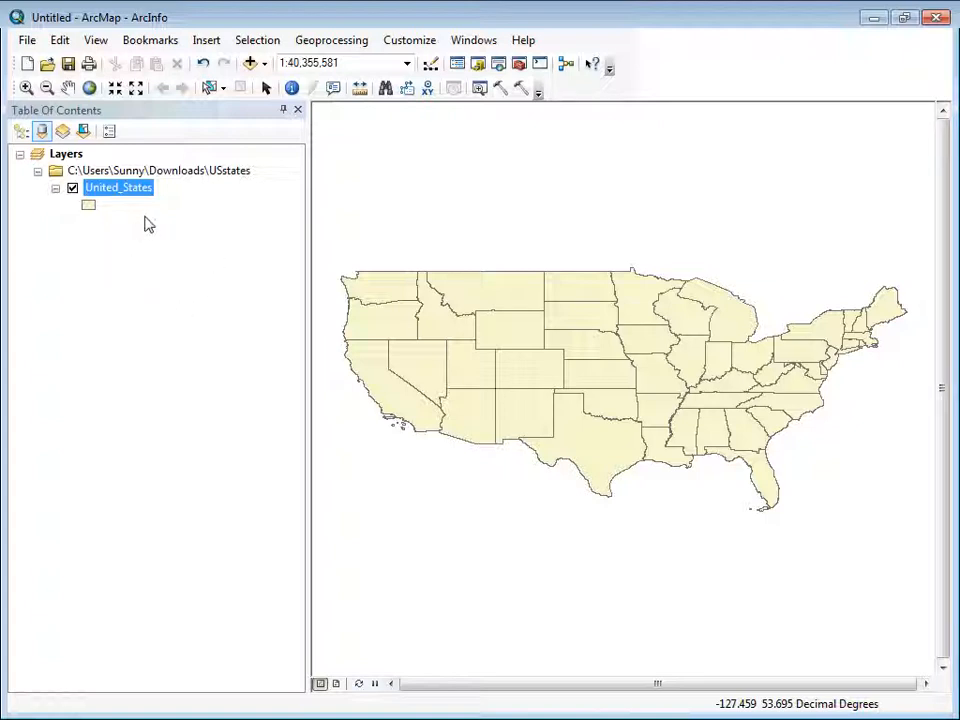
- Add the Income$ sheet from State_income_data.xls to the map and zoom to the United_States layer
left_click(251, 64)
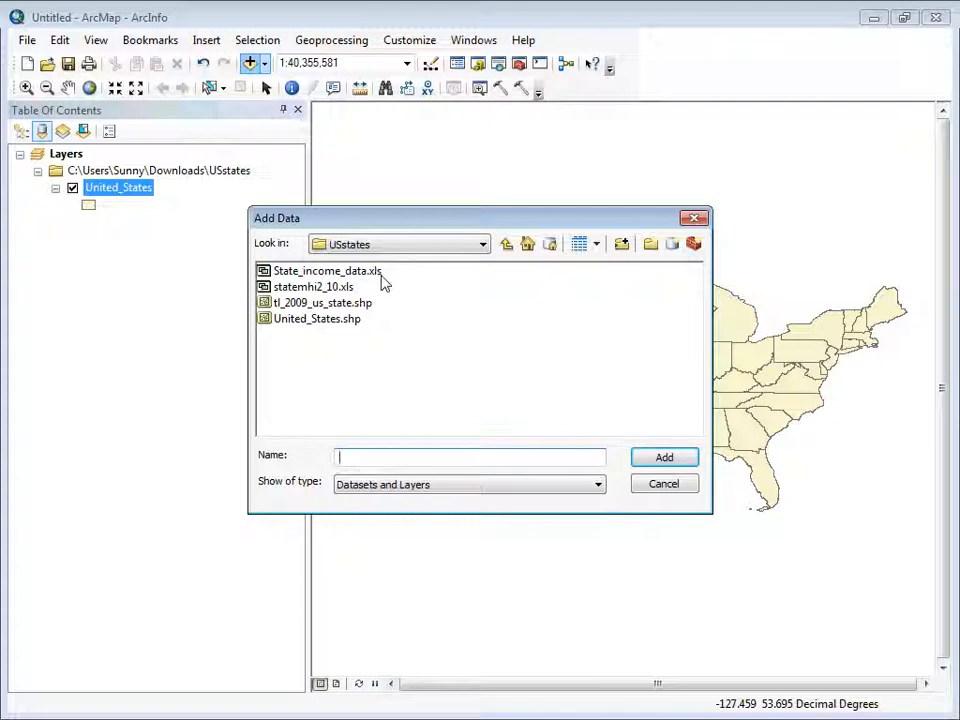
left_click(304, 277)
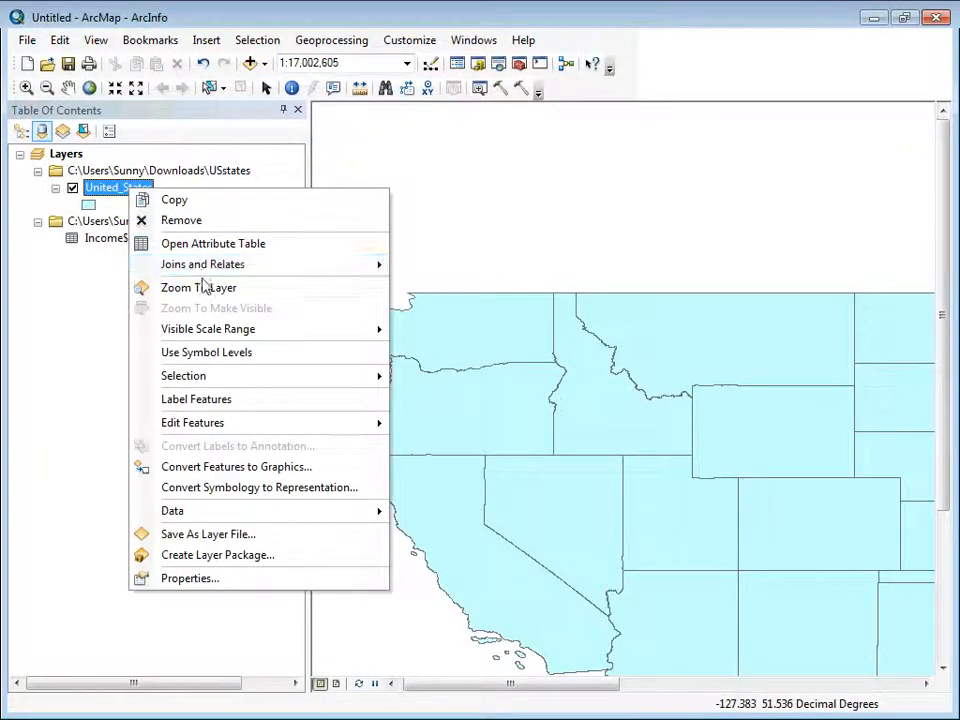
left_click(203, 287)
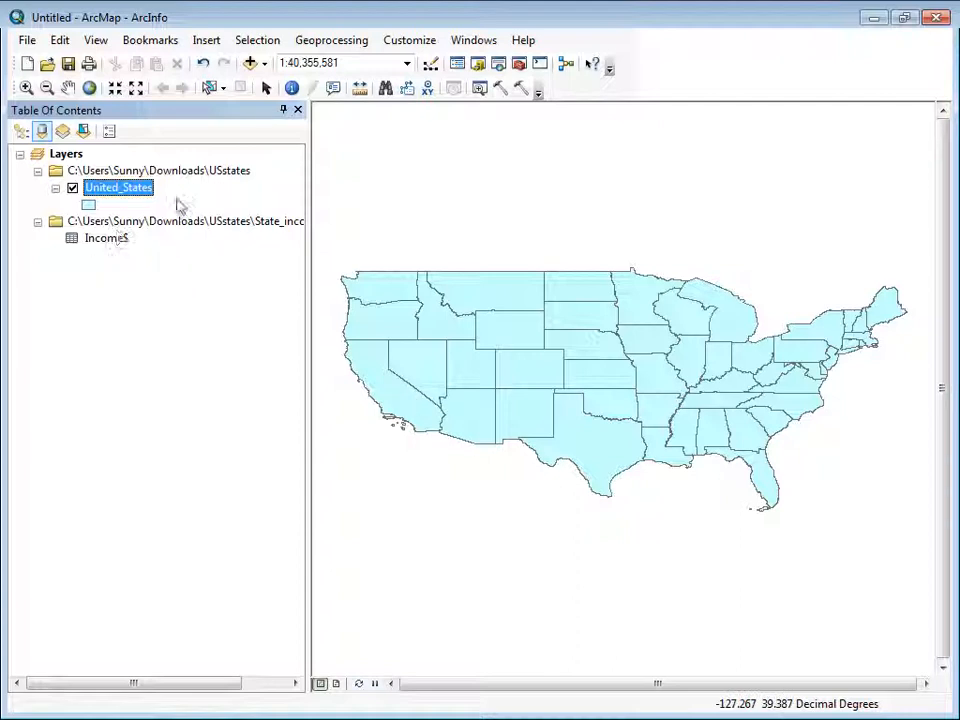
- Open the Income$ table and examine the State_name field down to the last record
right_click(112, 242)
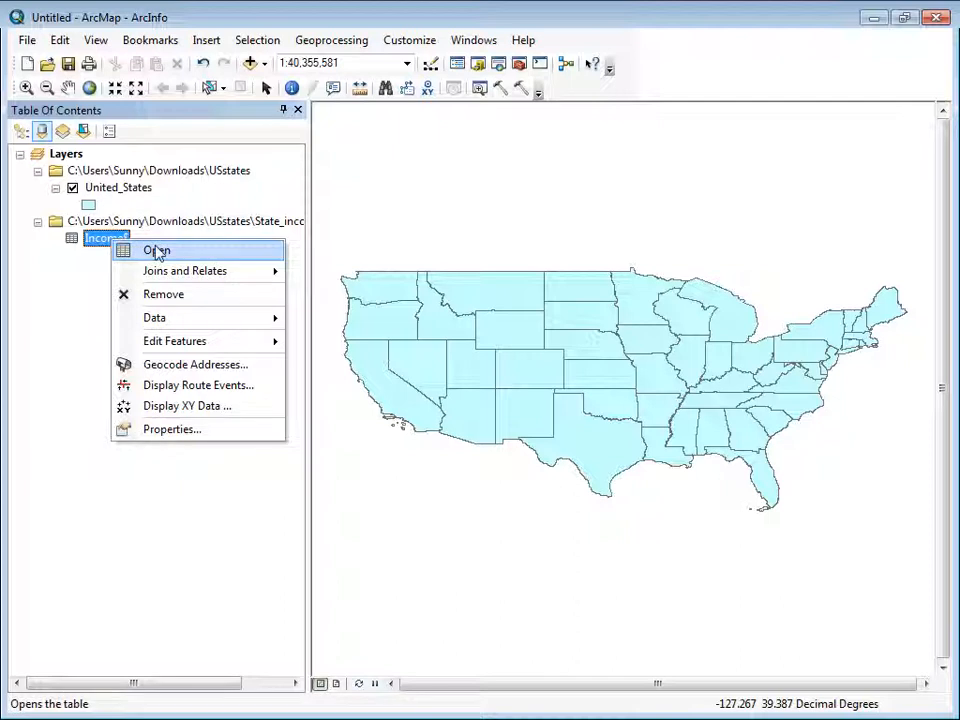
left_click(156, 252)
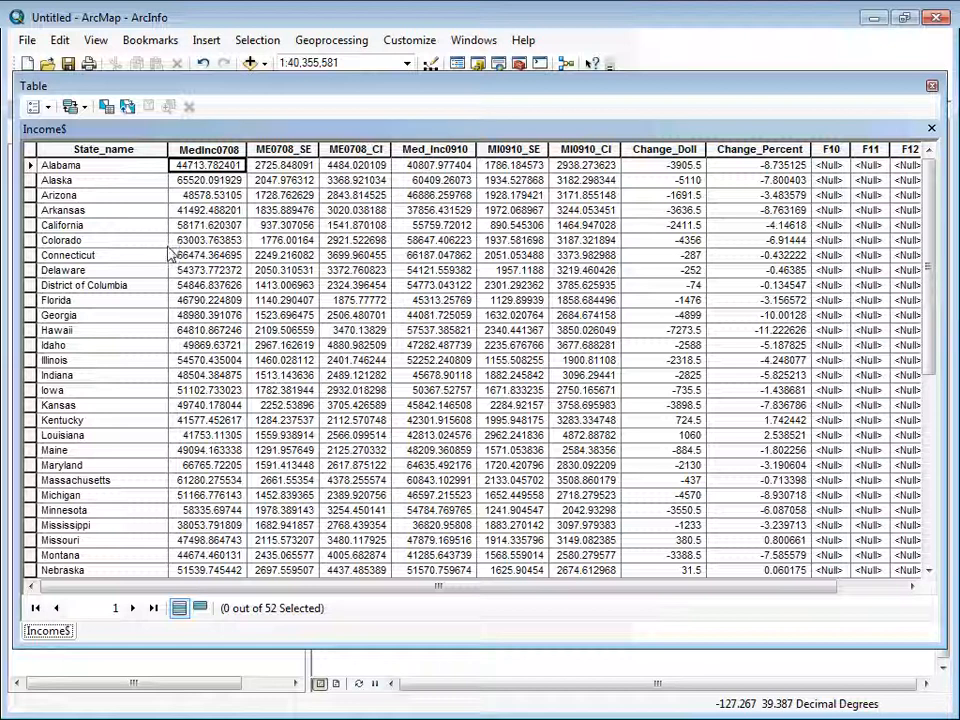
left_click(92, 150)
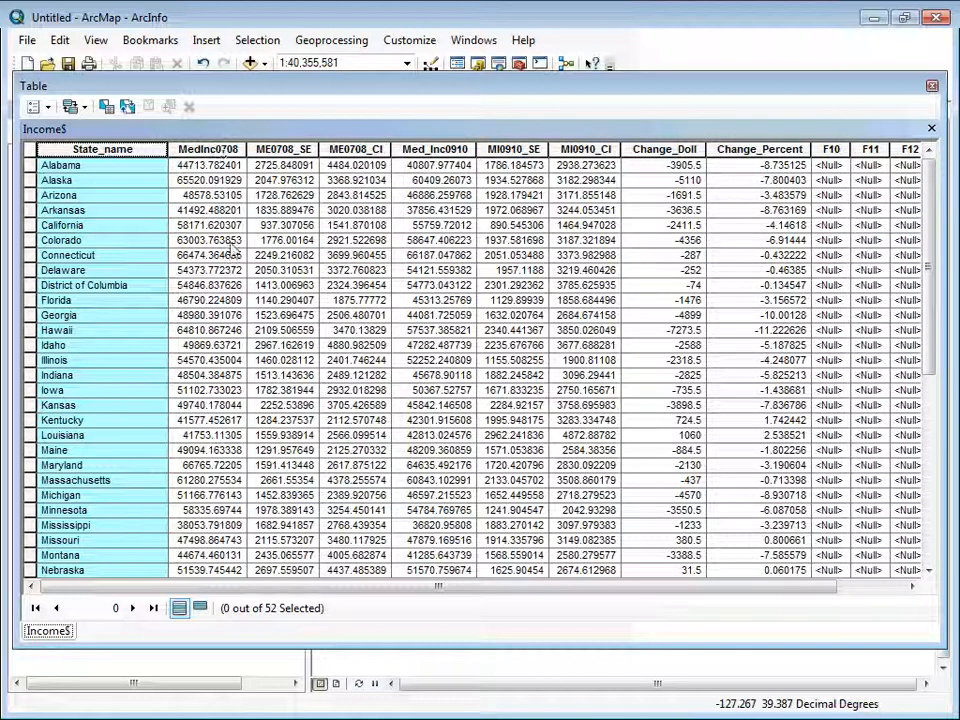
scroll(235, 268, "down", 7)
scroll(230, 268, "down", 1)
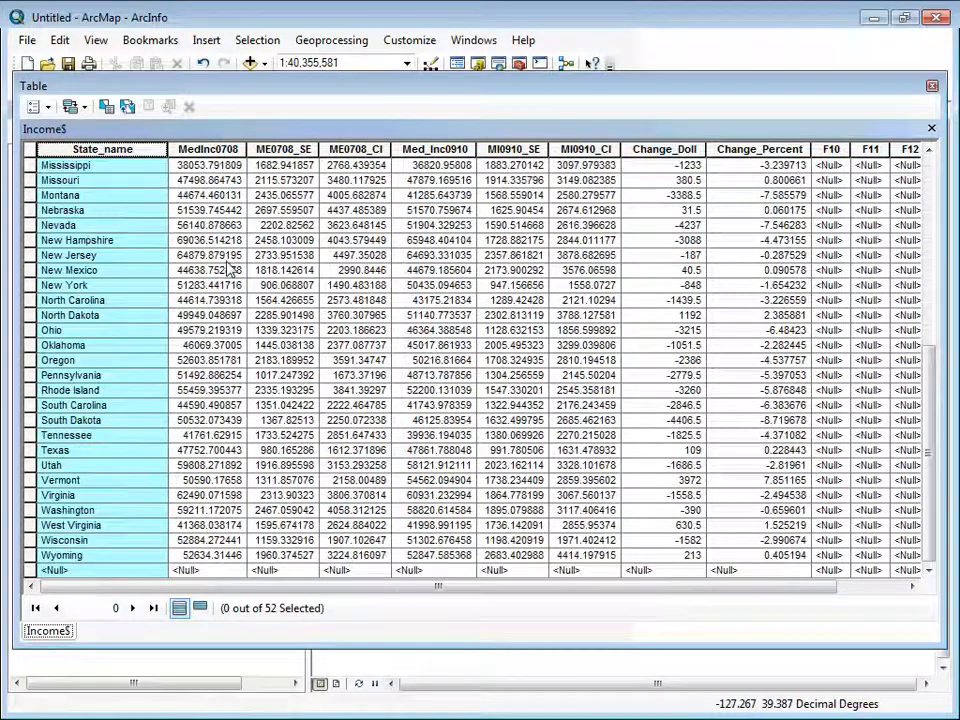
- Select the blank last record of the Income$ table and inspect the empty F10, F11 and F12 fields
left_click(29, 570)
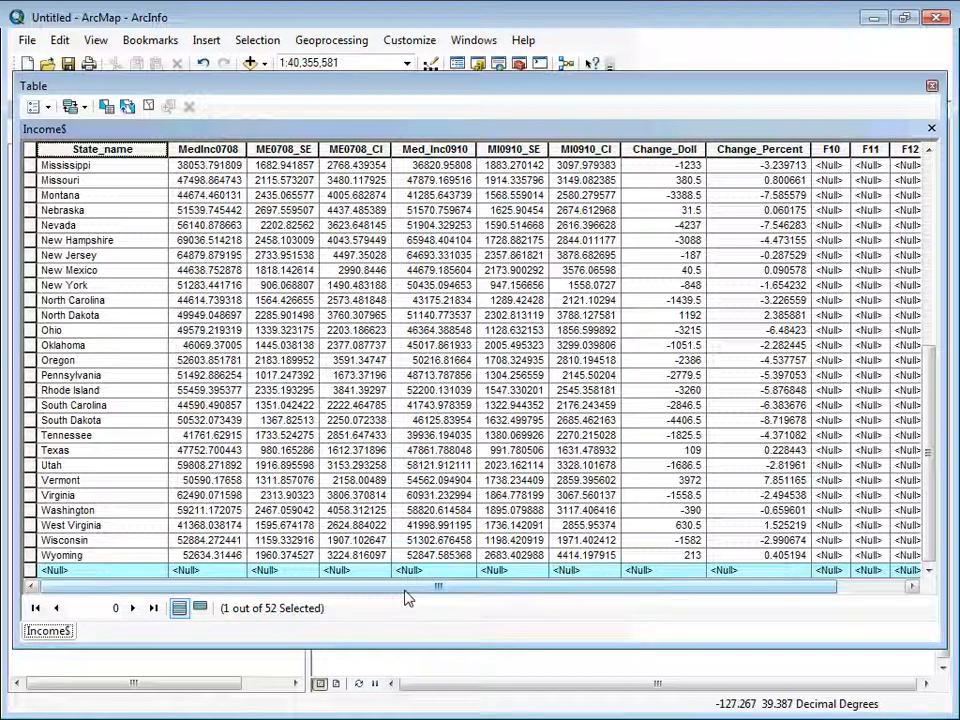
left_click_drag(399, 594, 508, 585)
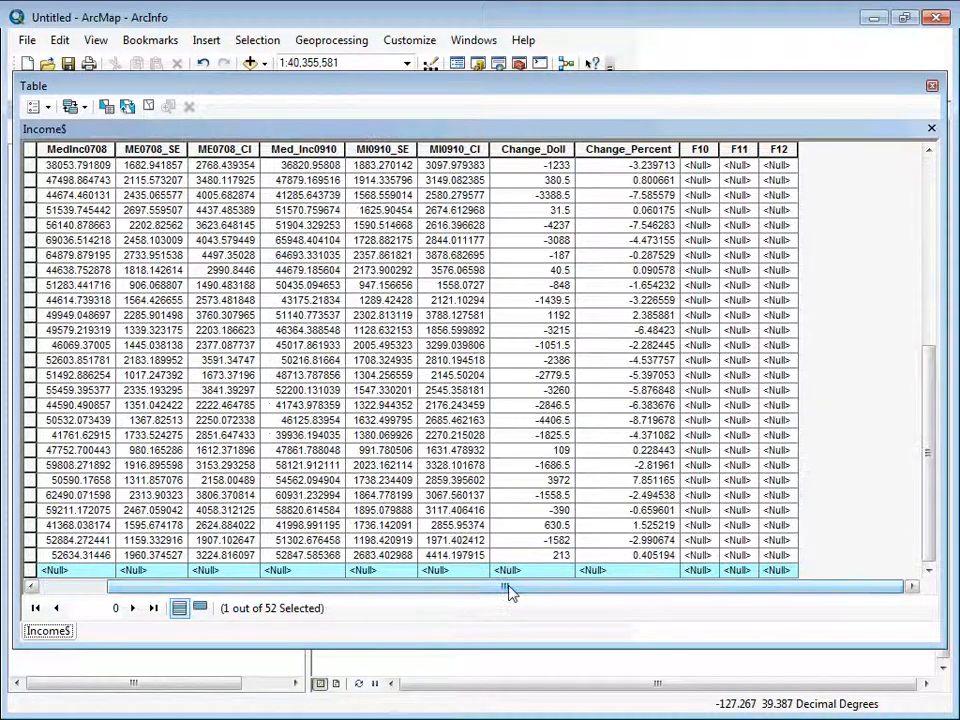
scroll(775, 550, "up", 1)
scroll(775, 550, "up", 7)
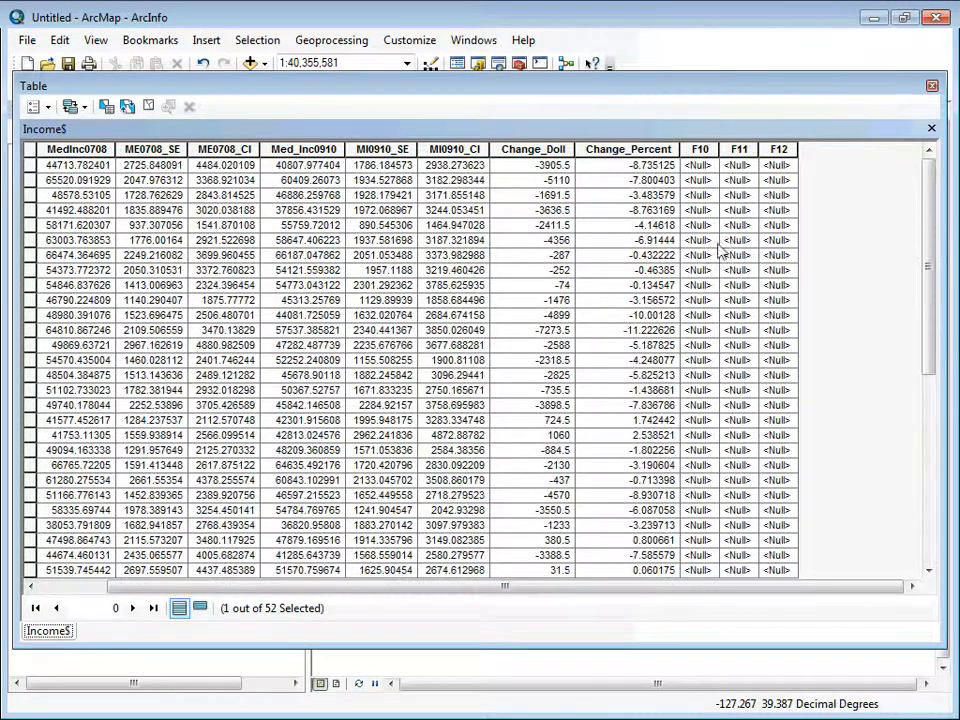
left_click(700, 149)
left_click(739, 149)
left_click(778, 149)
left_click(739, 149)
left_click(701, 149)
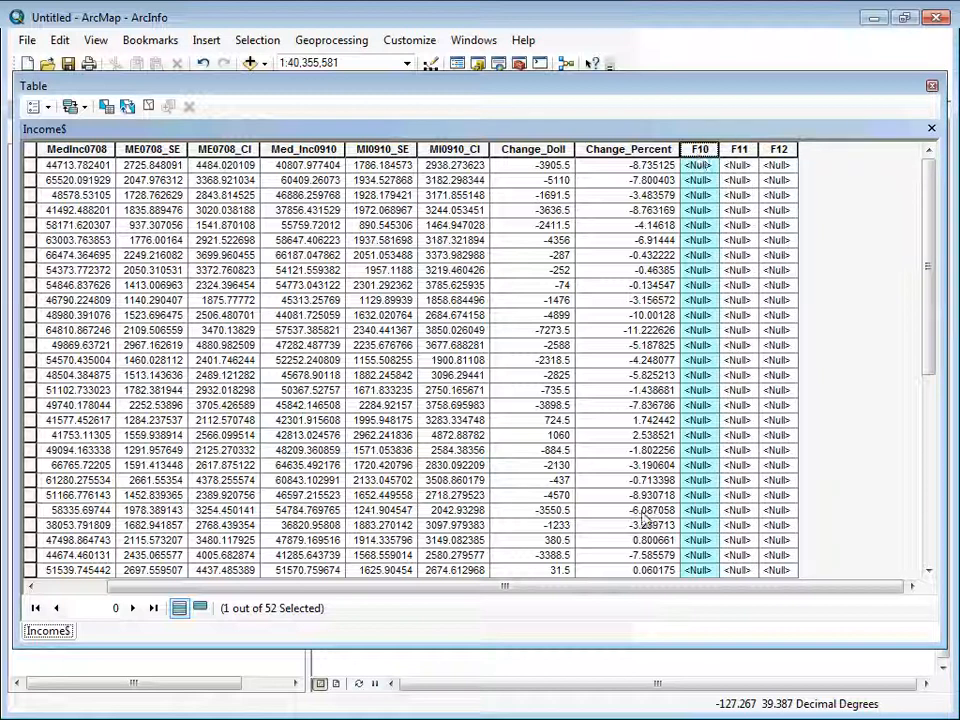
- Examine the Income$ table's fields from MedInc0708 to MI0910_SE, widen the MedInc0708 column, and close the table
left_click_drag(667, 587, 461, 586)
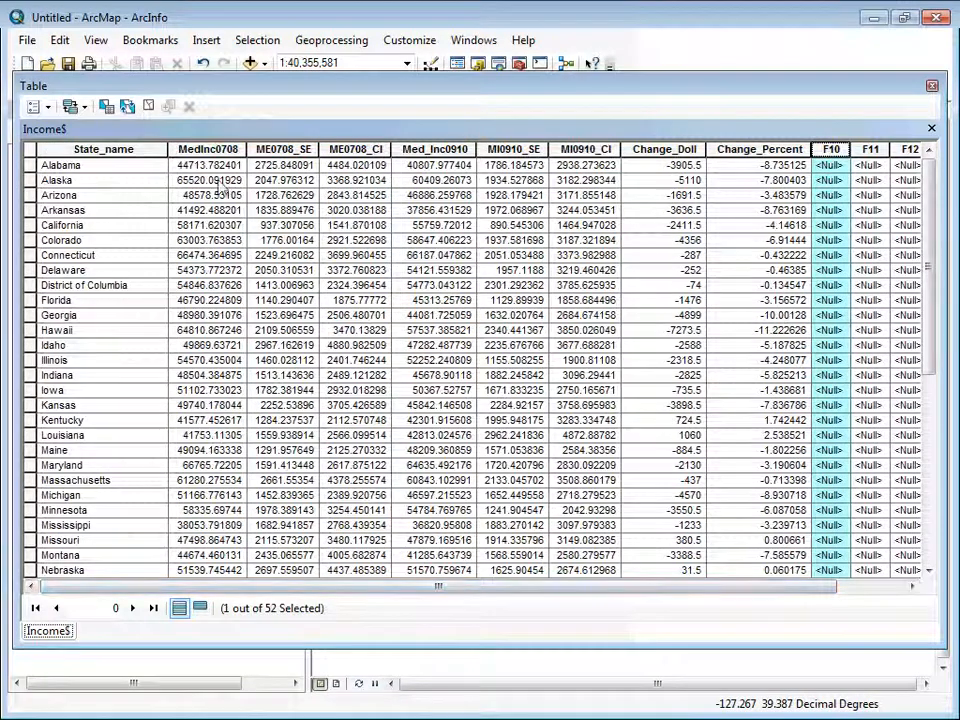
left_click(208, 149)
left_click(290, 149)
left_click(356, 149)
left_click(434, 149)
left_click(512, 149)
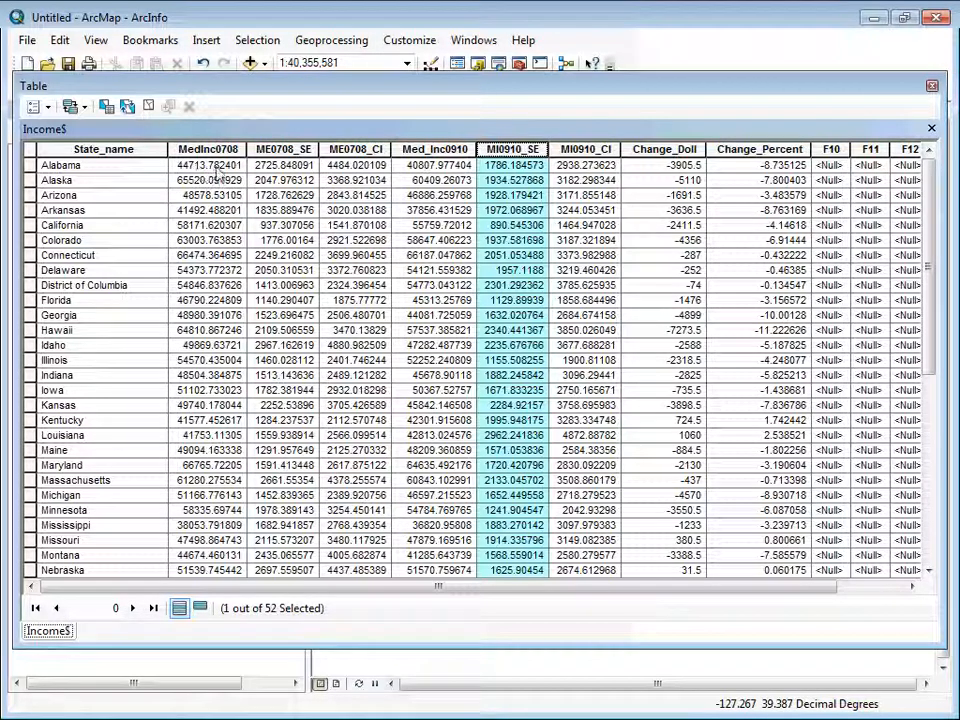
left_click_drag(247, 149, 264, 149)
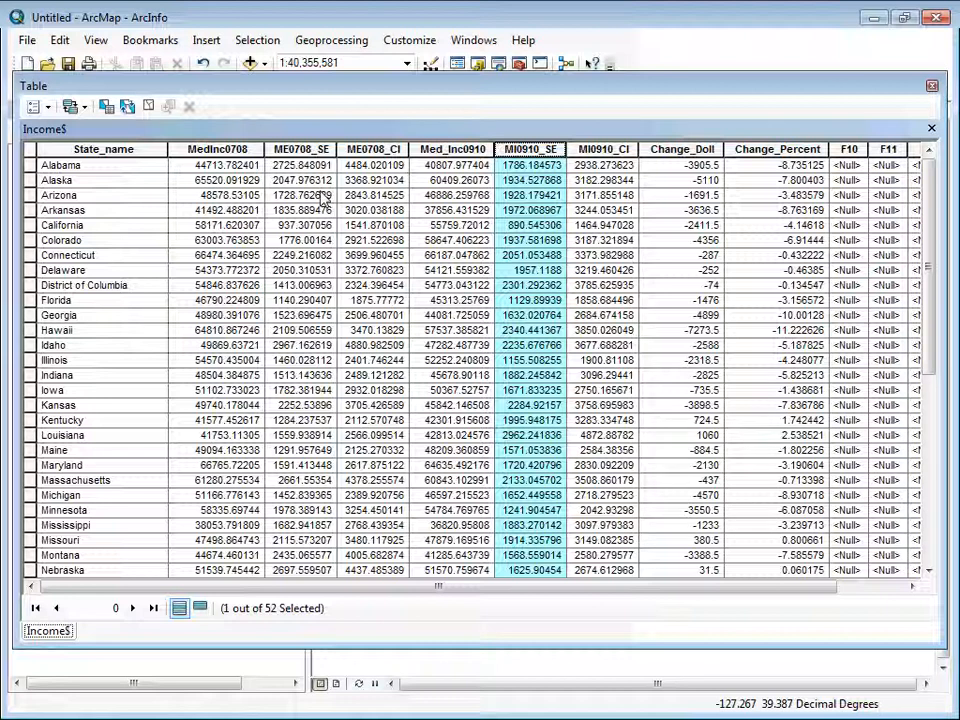
left_click(931, 88)
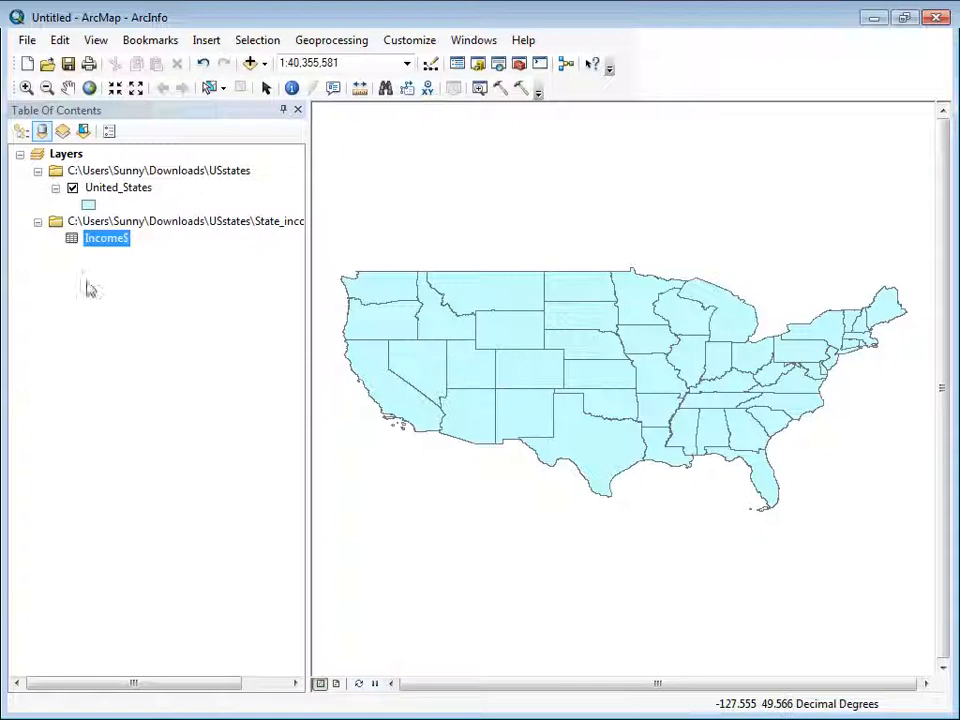
left_click(86, 238)
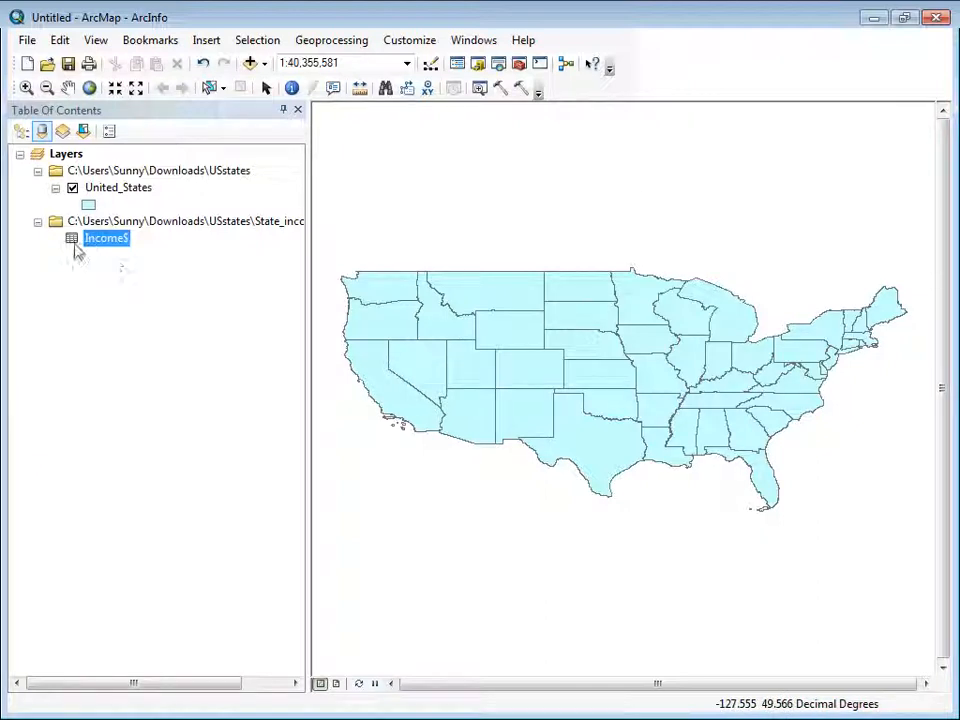
right_click(117, 192)
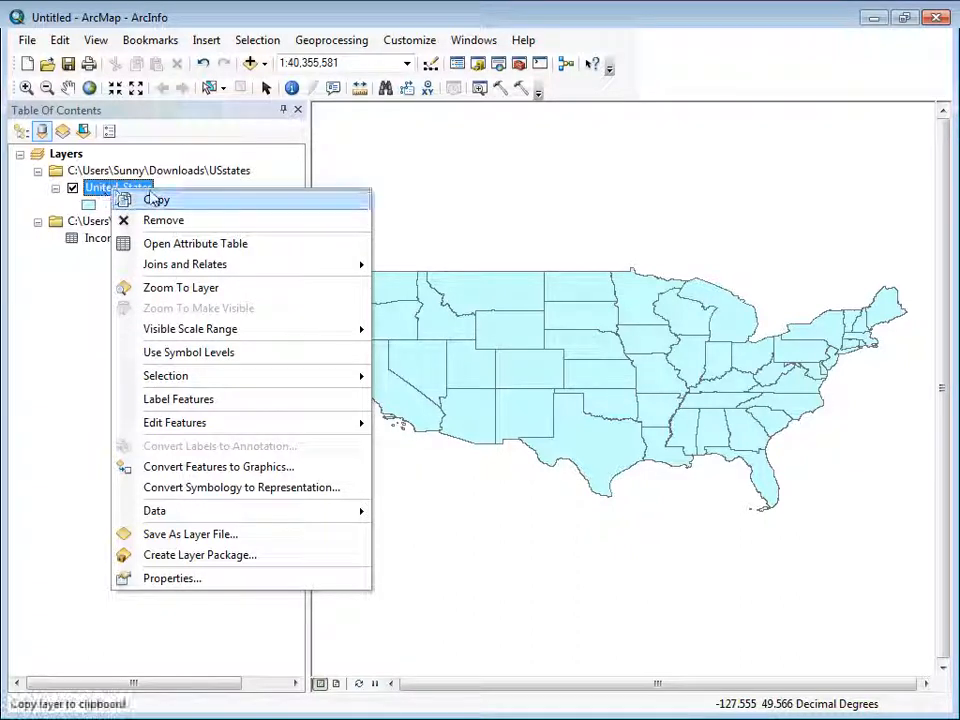
mouse_move(218, 270)
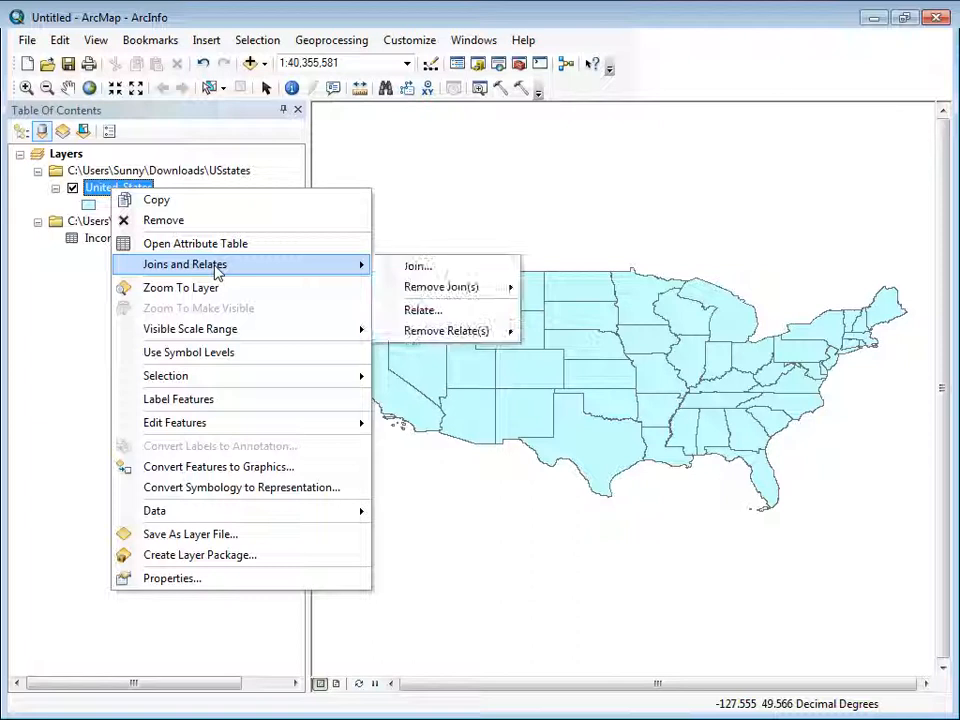
left_click(444, 267)
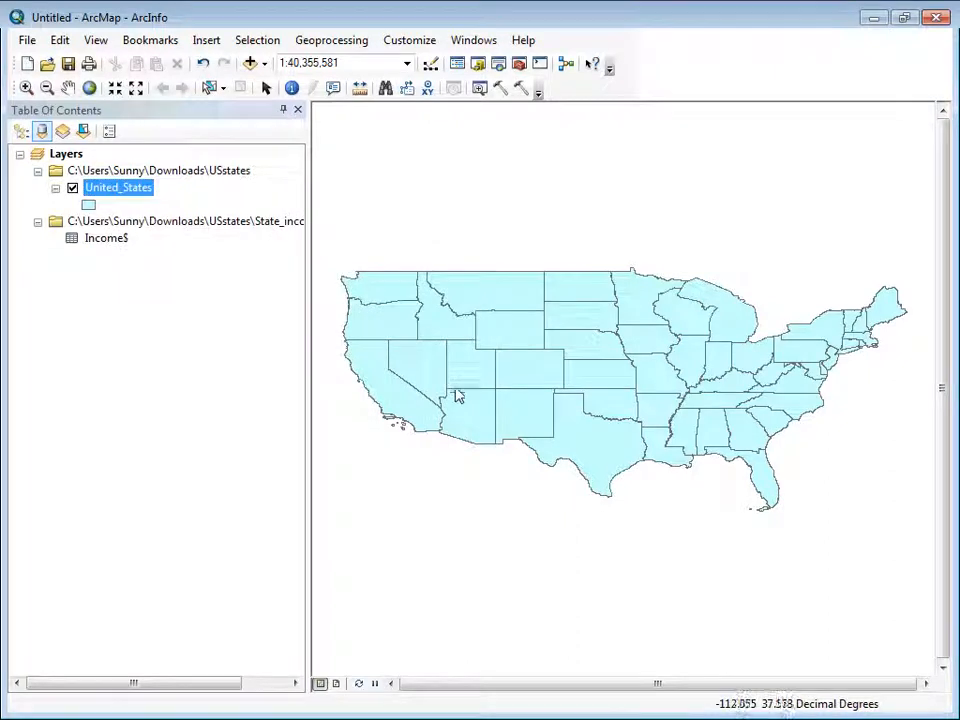
- Join the Income$ table to the United_States layer by state name and close the layer's attribute table
right_click(128, 192)
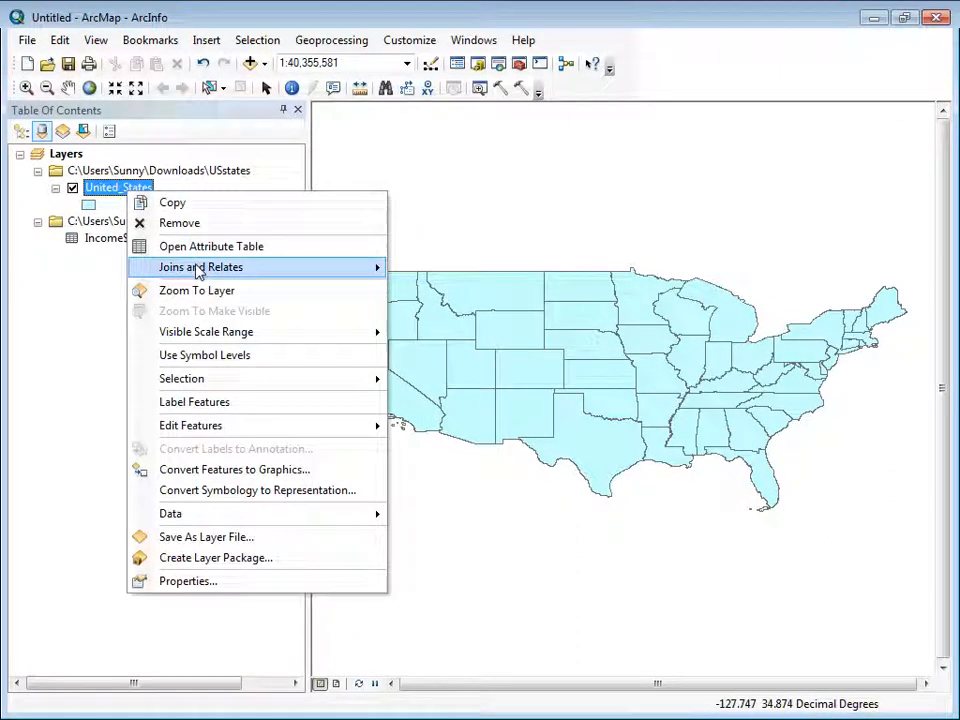
mouse_move(197, 267)
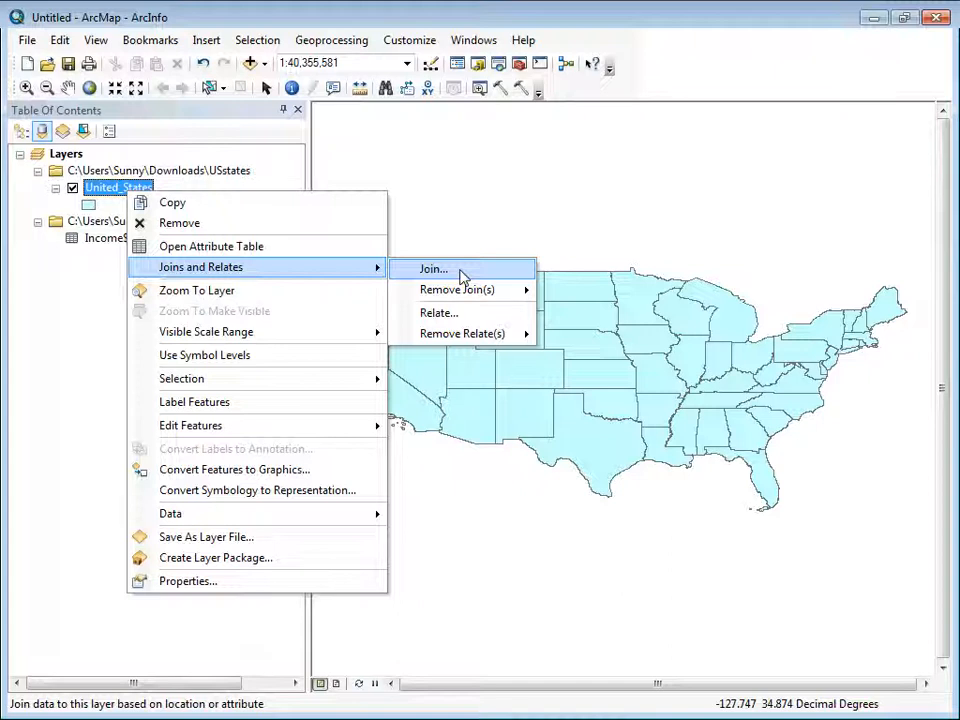
left_click(461, 272)
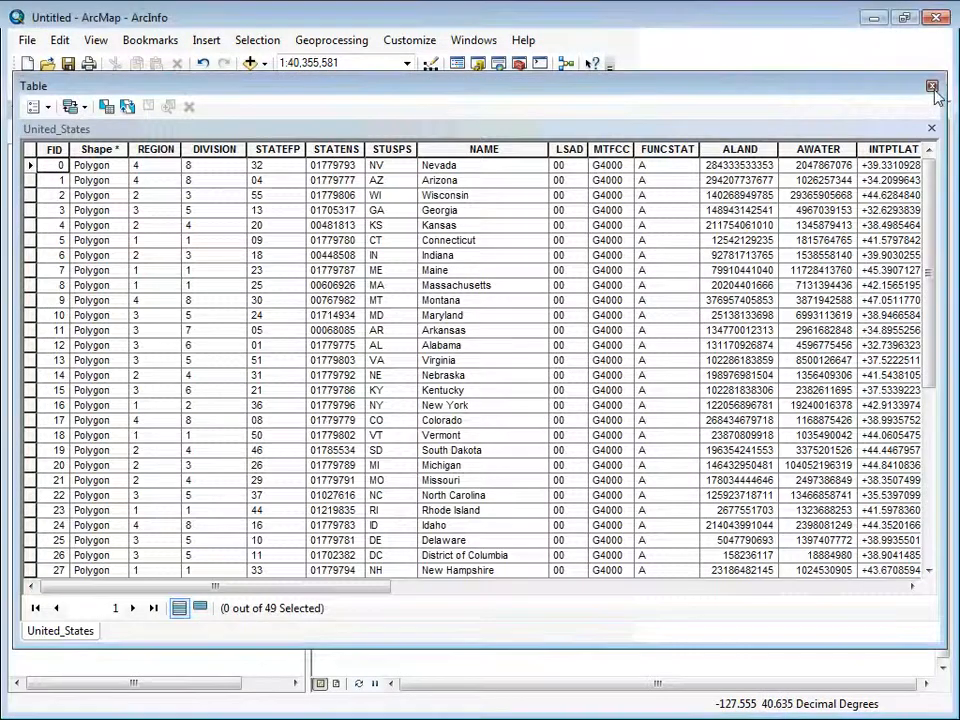
left_click(931, 87)
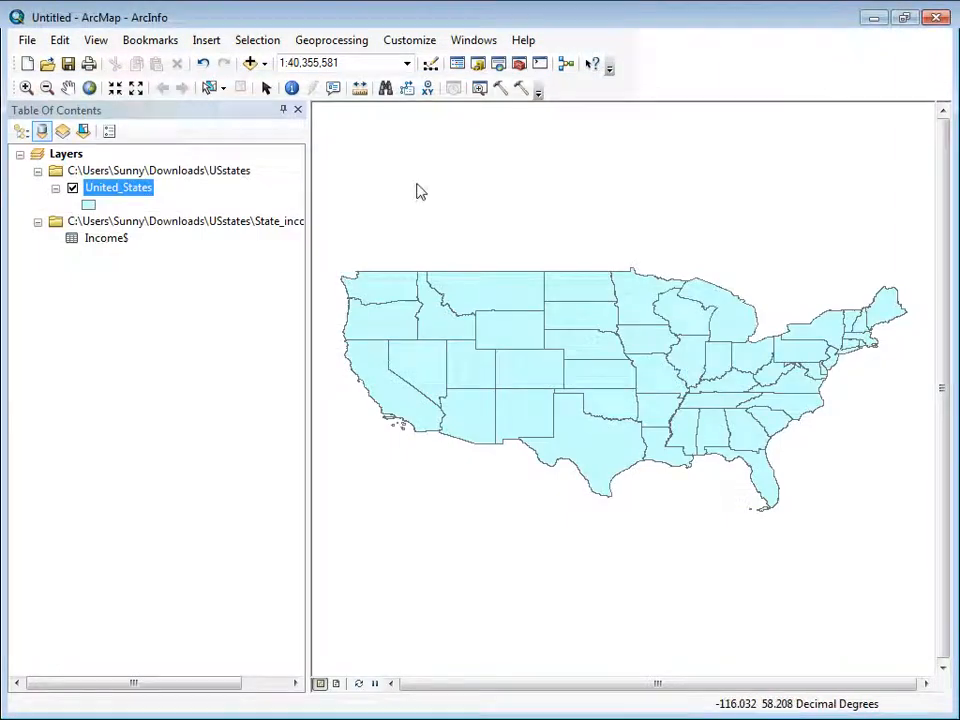
- Open the United_States attribute table and examine the joined State_name field down to the last record
right_click(103, 194)
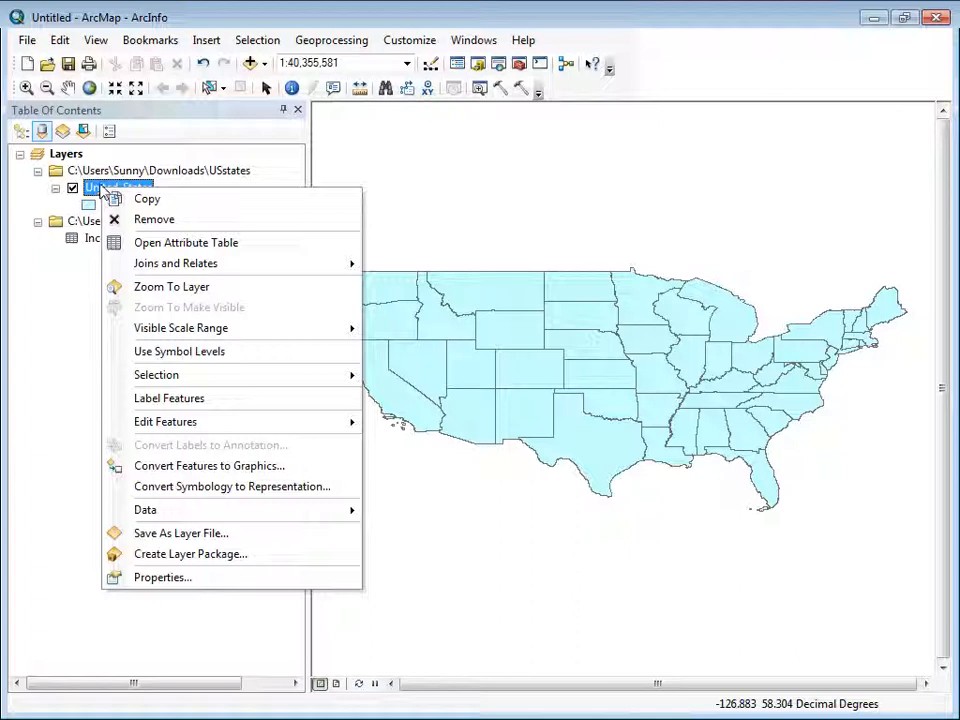
left_click(171, 244)
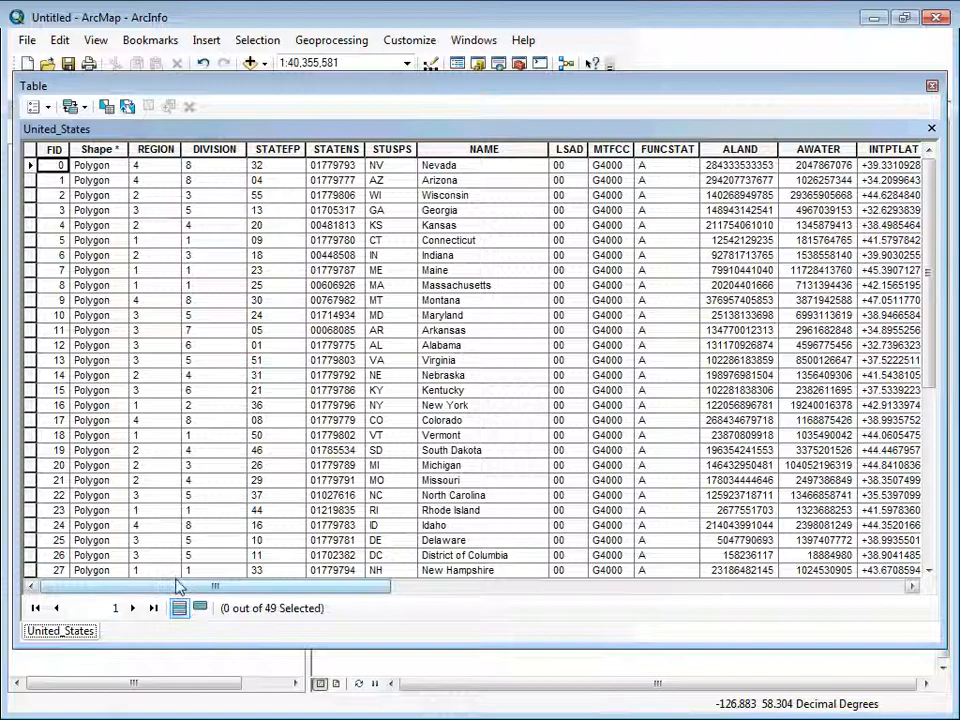
left_click_drag(175, 592, 538, 583)
left_click(410, 149)
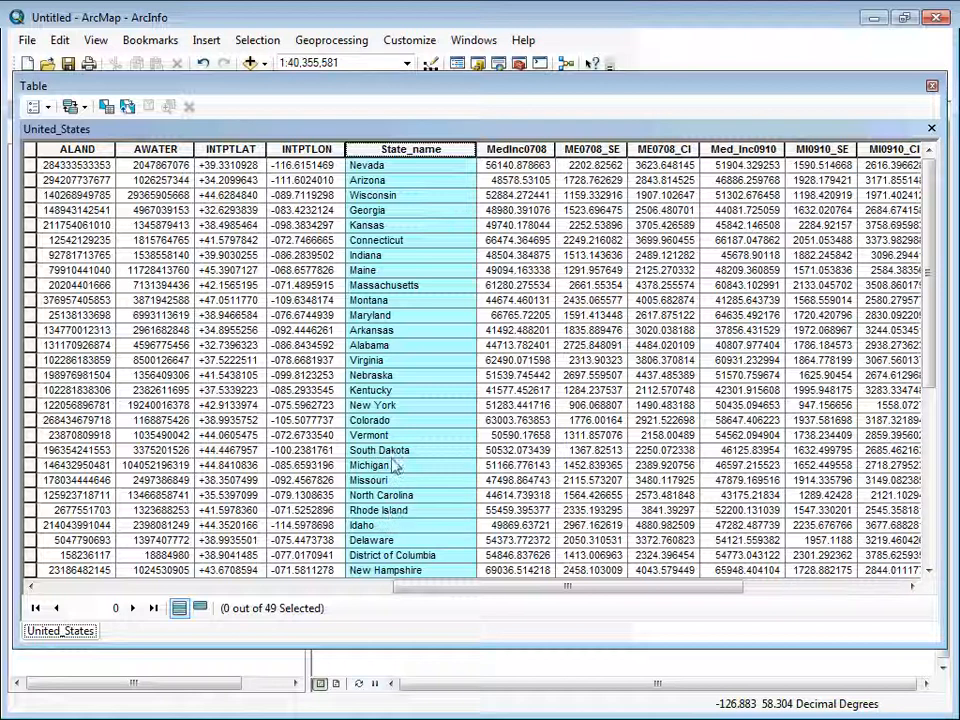
scroll(402, 397, "down", 1)
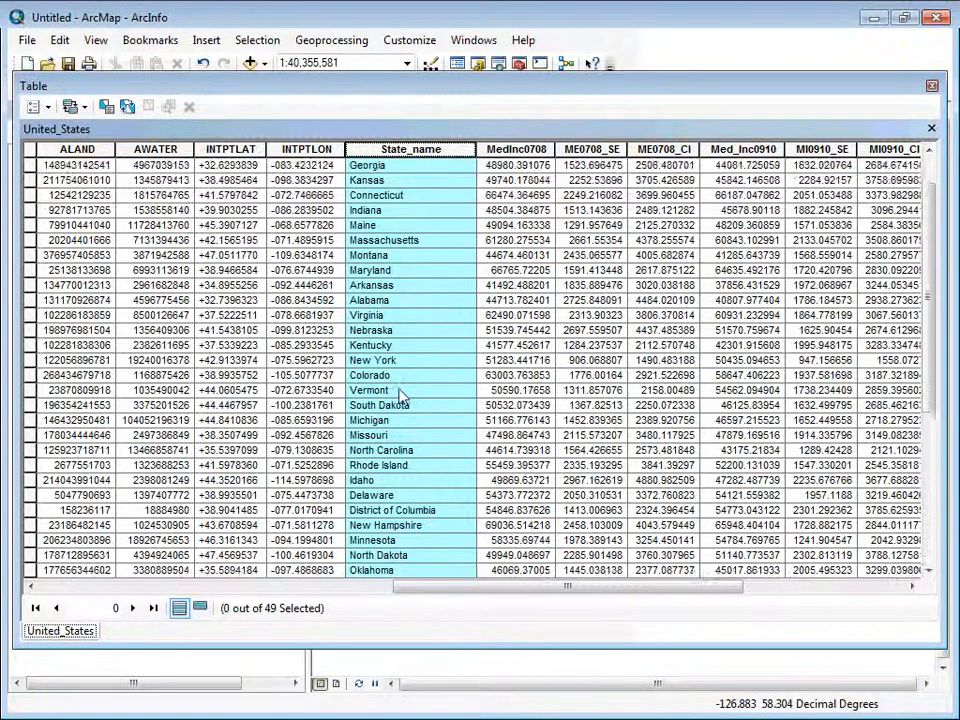
scroll(402, 397, "down", 1)
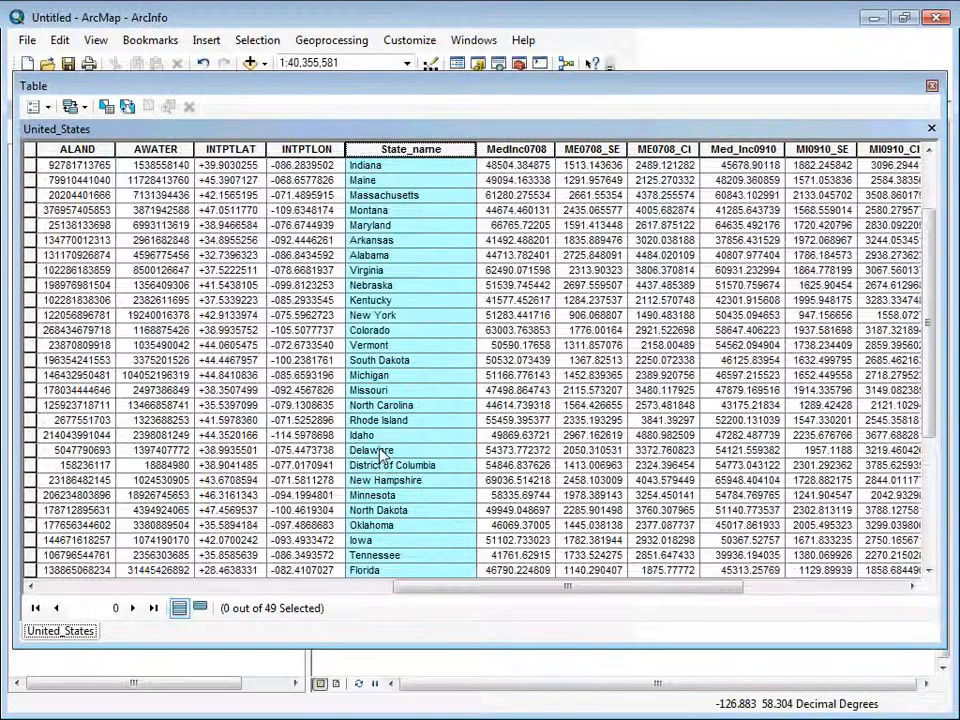
scroll(405, 466, "down", 5)
scroll(380, 455, "up", 7)
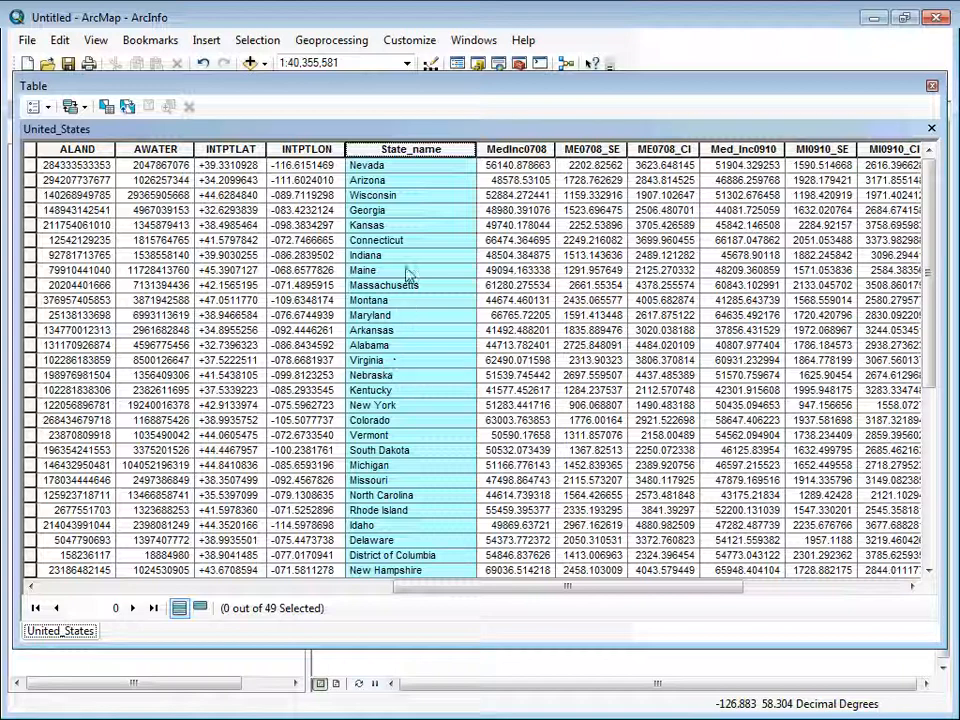
scroll(408, 273, "down", 4)
scroll(408, 273, "down", 2)
scroll(408, 273, "up", 6)
scroll(413, 276, "down", 8)
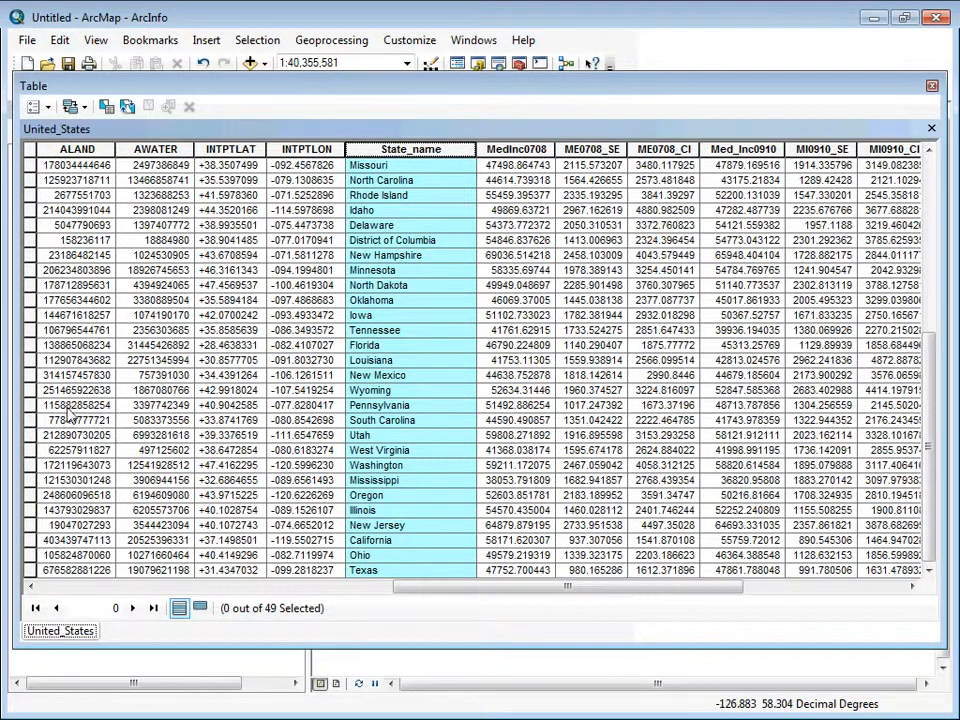
scroll(70, 410, "up", 8)
- Compare the layer's original attributes with the joined income fields, inspect the MedInc0708 field, and close the table
left_click_drag(469, 594, 113, 590)
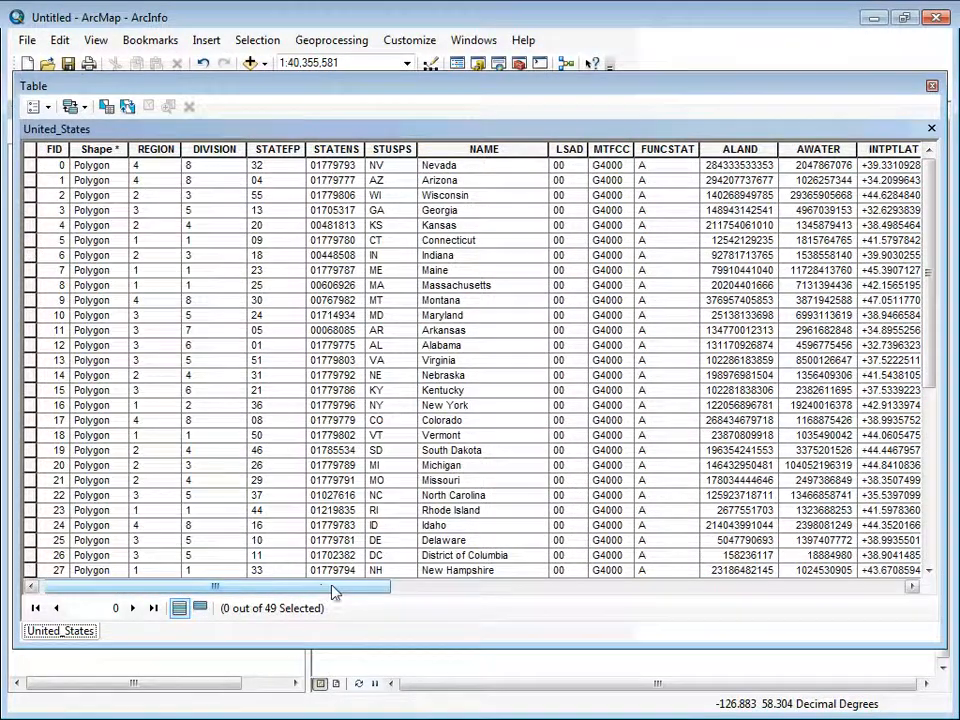
left_click_drag(215, 587, 677, 587)
left_click_drag(790, 620, 701, 615)
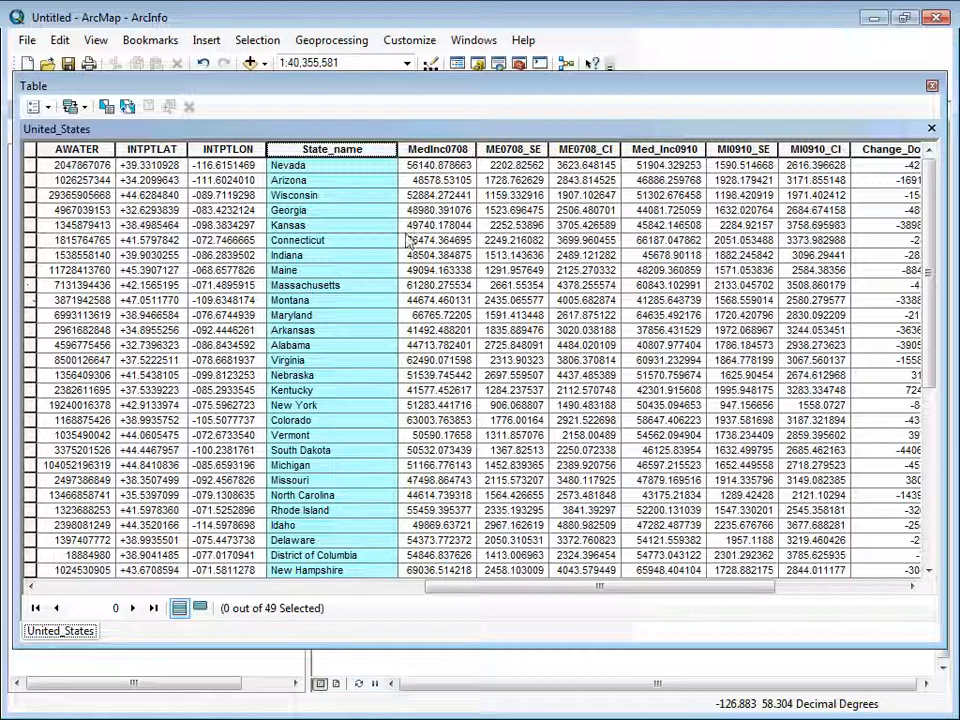
scroll(432, 301, "down", 7)
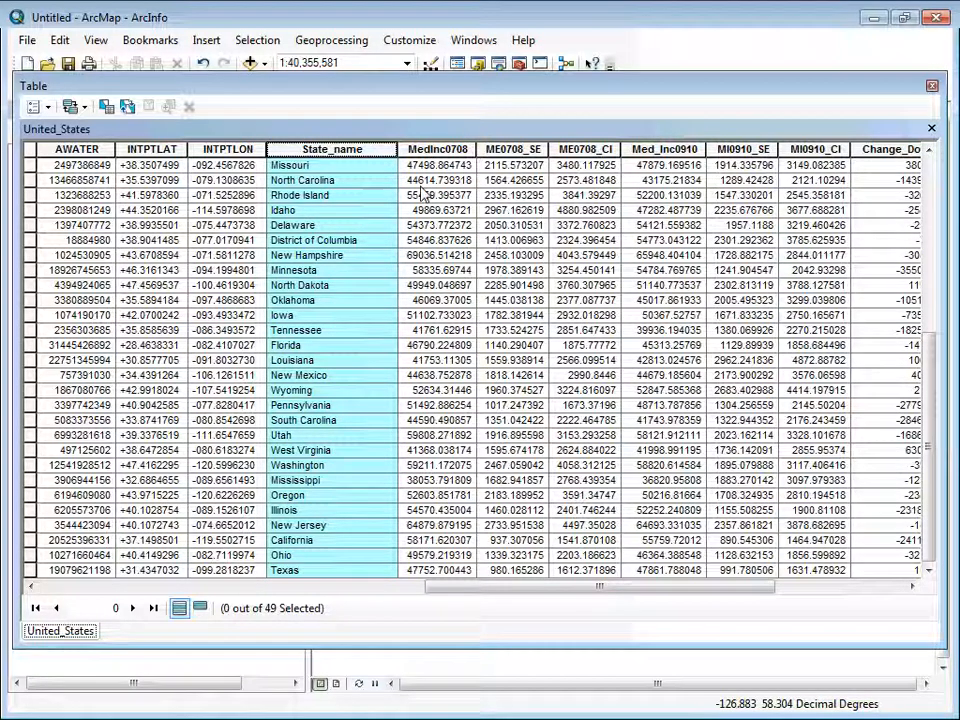
left_click(431, 148)
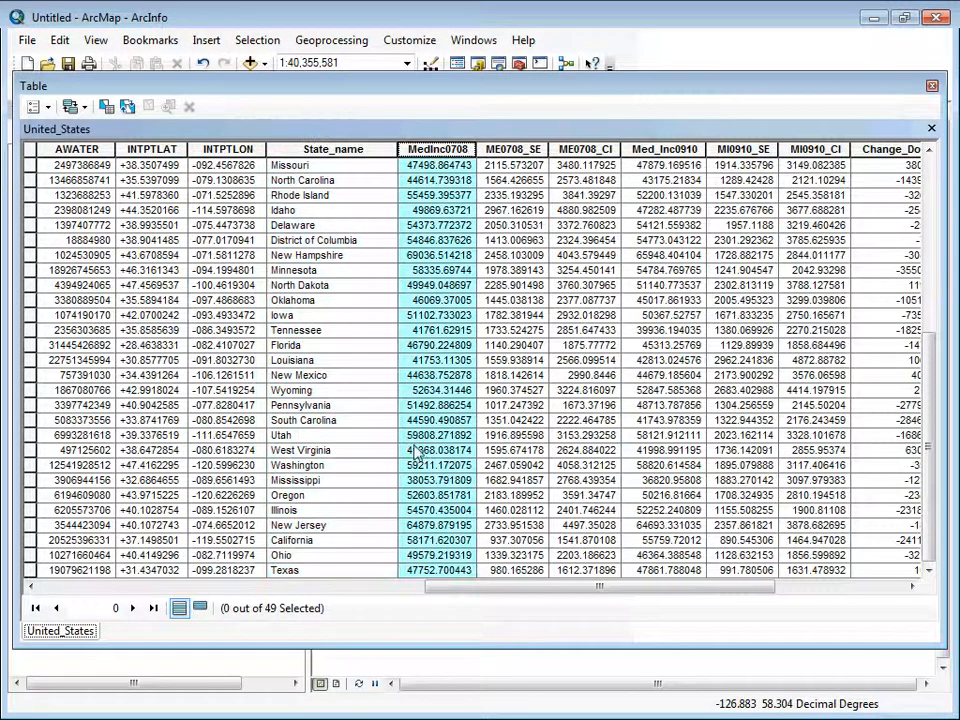
left_click_drag(541, 588, 150, 588)
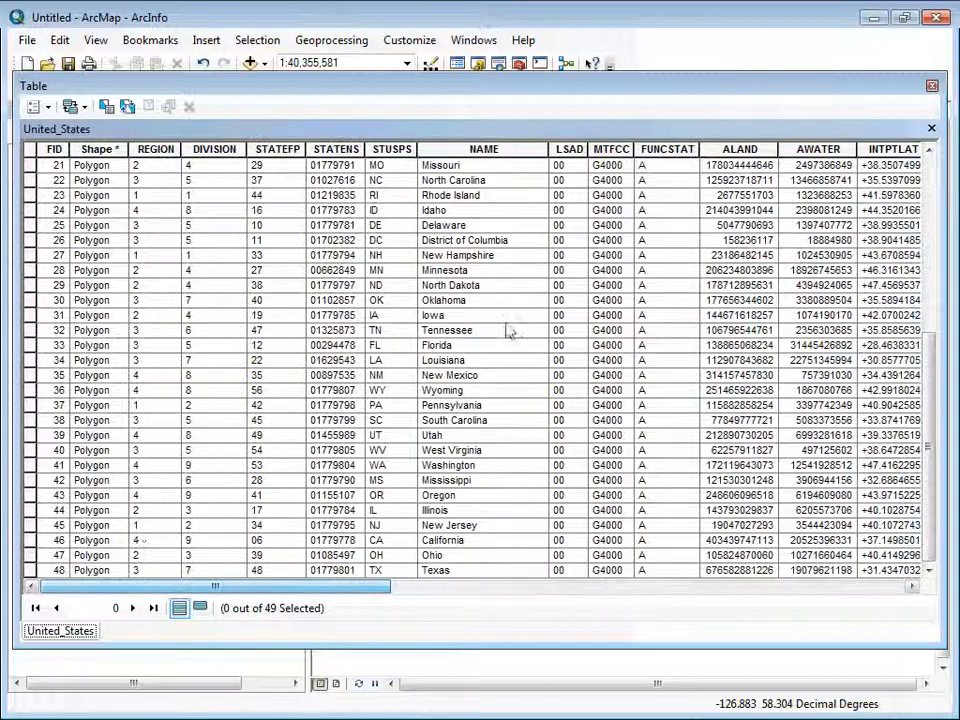
left_click(931, 85)
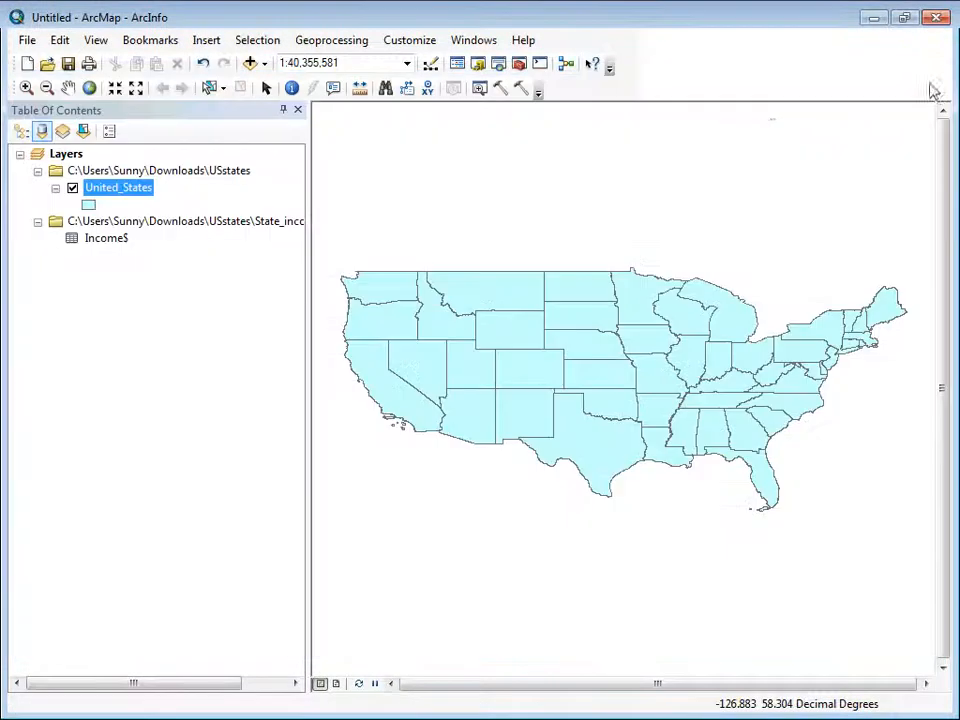
- Symbolize the United_States layer by MedInc0708 in five classes with graduated colors from yellow to dark brown
right_click(117, 194)
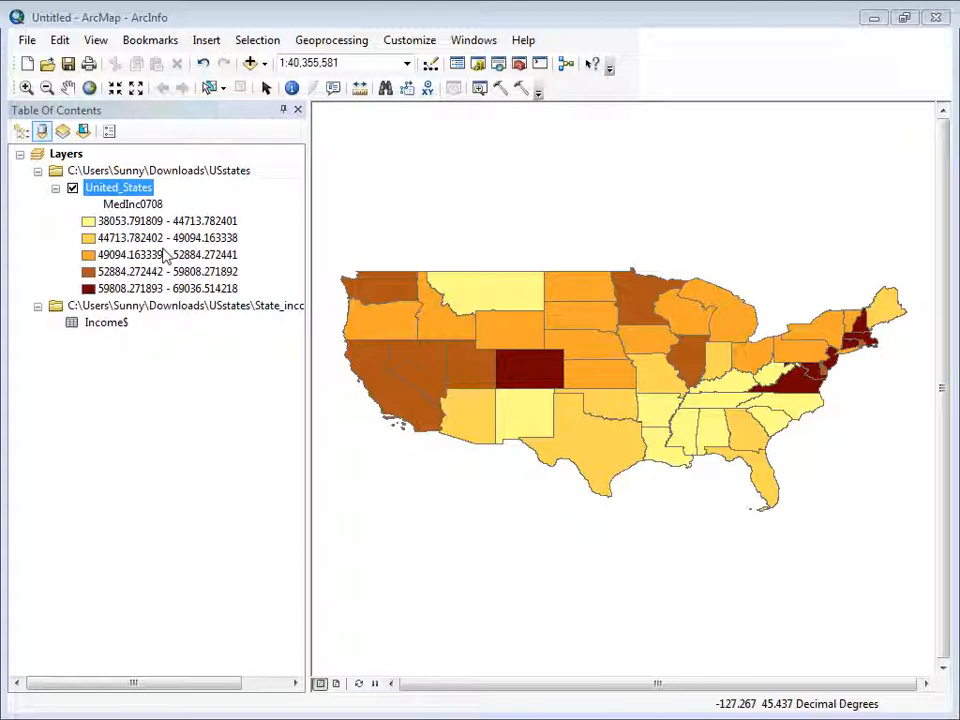
- Start exporting the joined United_States layer's data
right_click(121, 193)
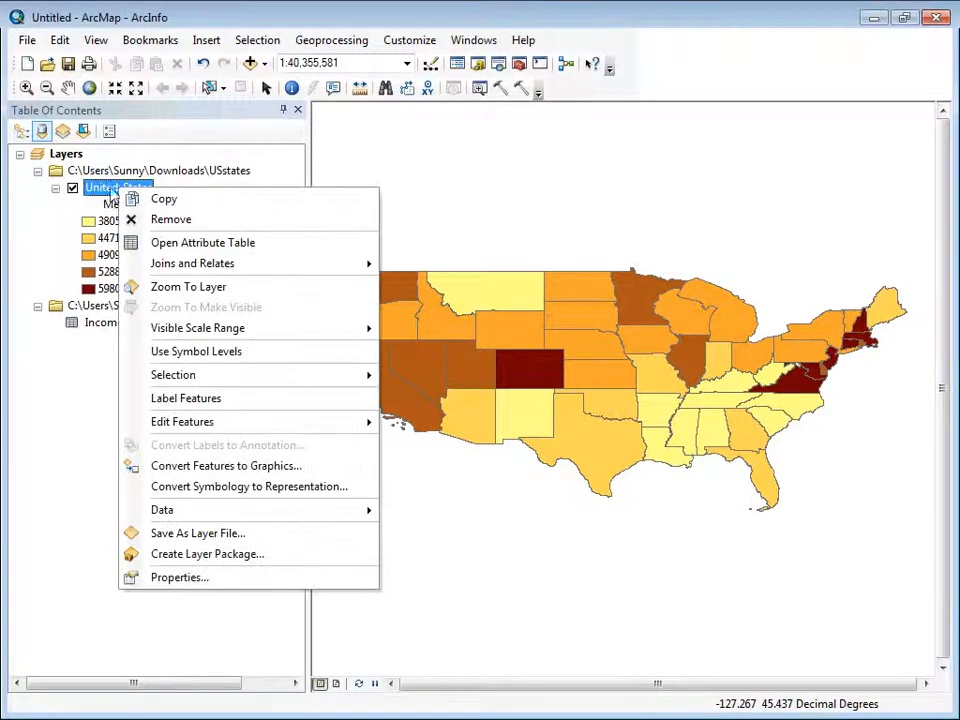
mouse_move(190, 510)
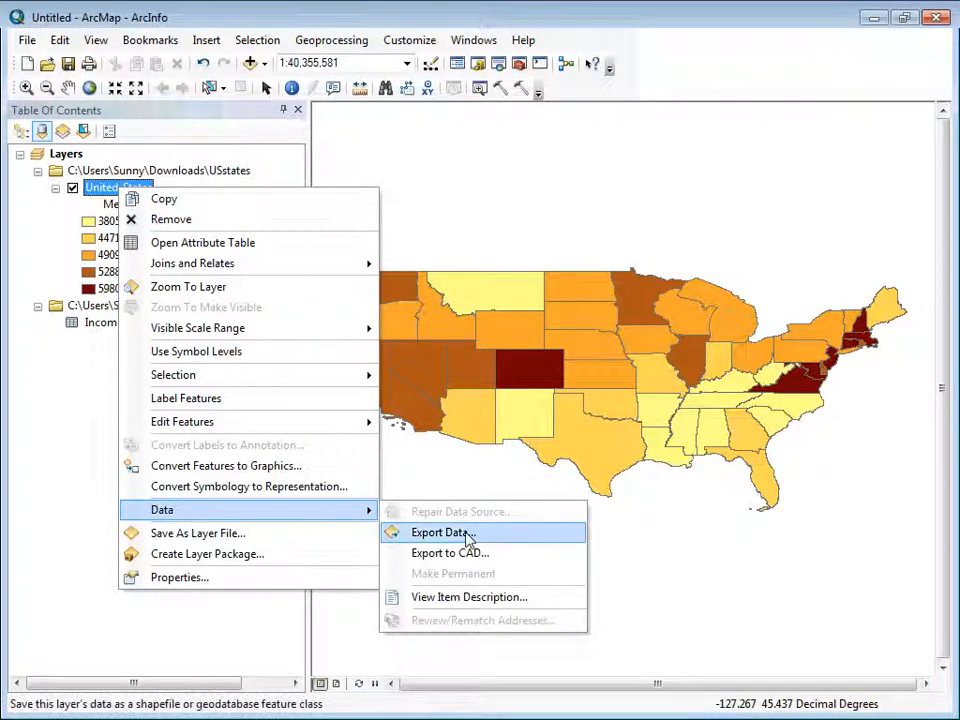